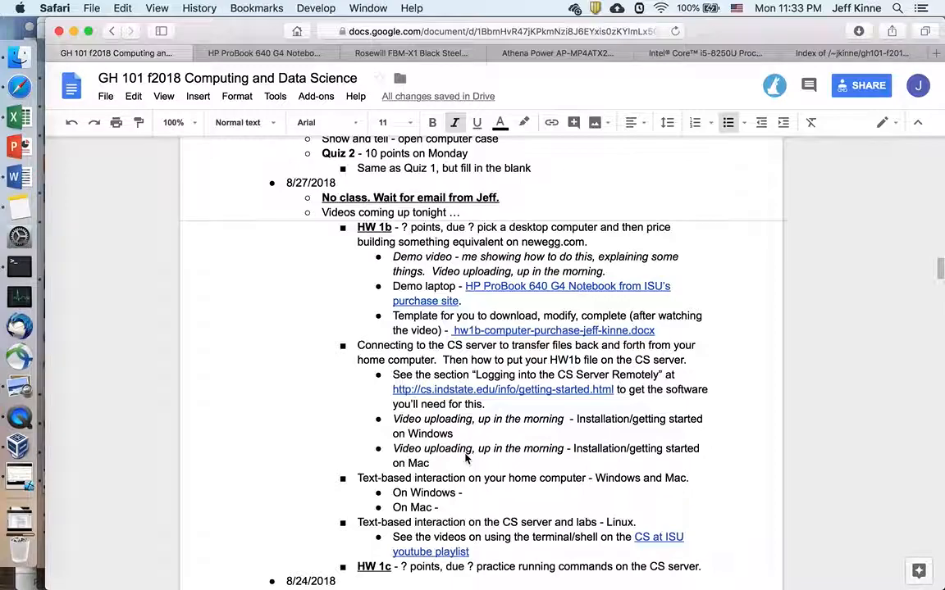
Step: Open a Finder window, scroll Applications to FileZilla.app and launch it
{"action": "left_click", "coordinate": [468, 450]}
{"action": "left_click", "coordinate": [21, 58]}
{"action": "scroll", "coordinate": [369, 272], "scroll_direction": "up", "scroll_amount": 10}
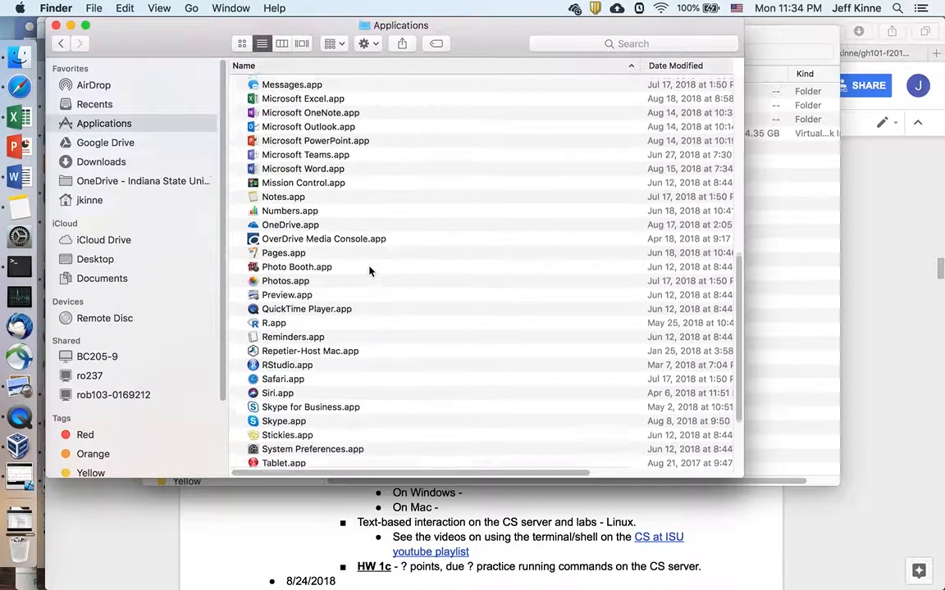
{"action": "scroll", "coordinate": [369, 271], "scroll_direction": "up", "scroll_amount": 3}
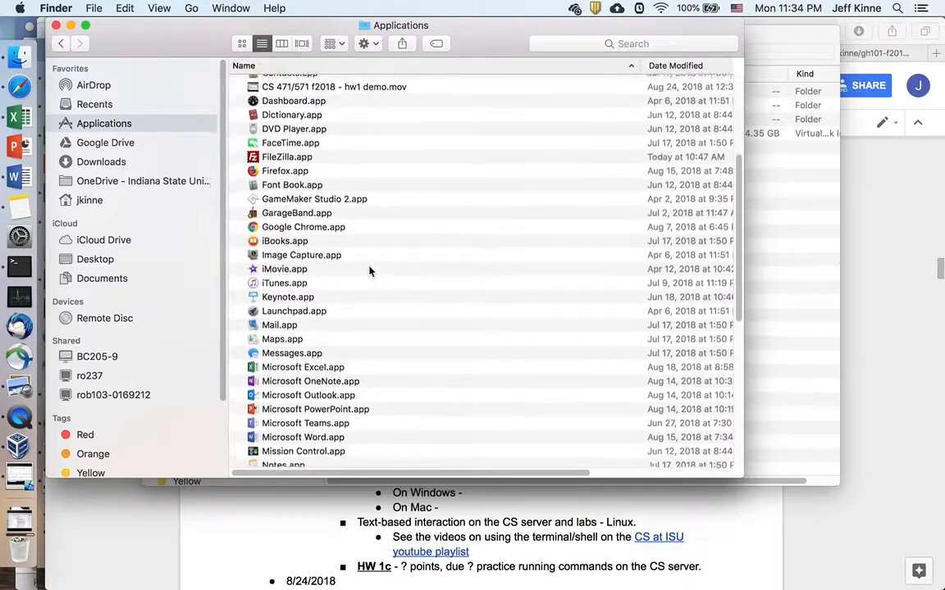
{"action": "left_click_drag", "start_coordinate": [307, 169], "coordinate": [305, 168]}
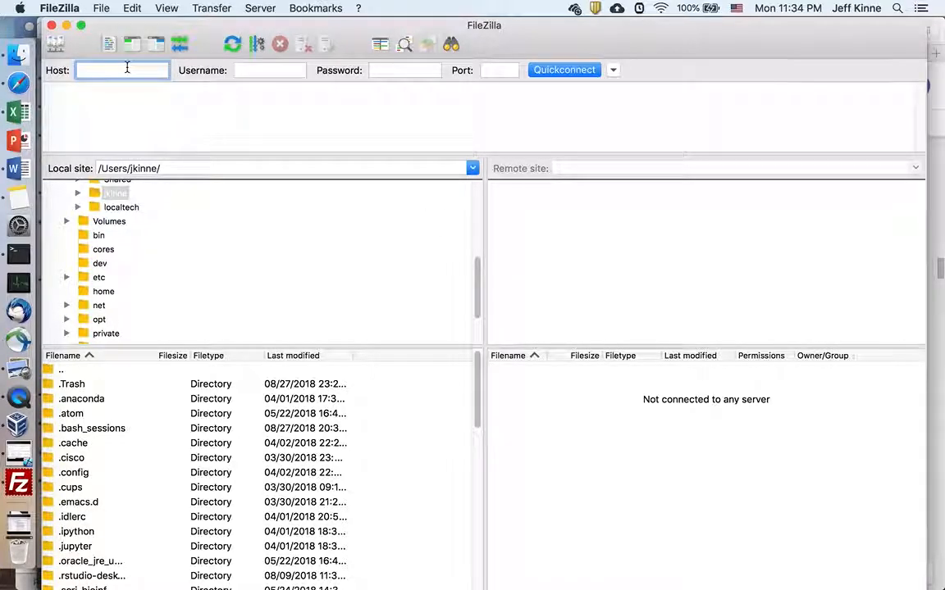
Step: Enter host cs.indstate.edu, the account username, password and port 22, then Quickconnect
{"action": "type", "text": "cs.indstate.edu"}
{"action": "key", "text": "Tab"}
{"action": "type", "text": "gh"}
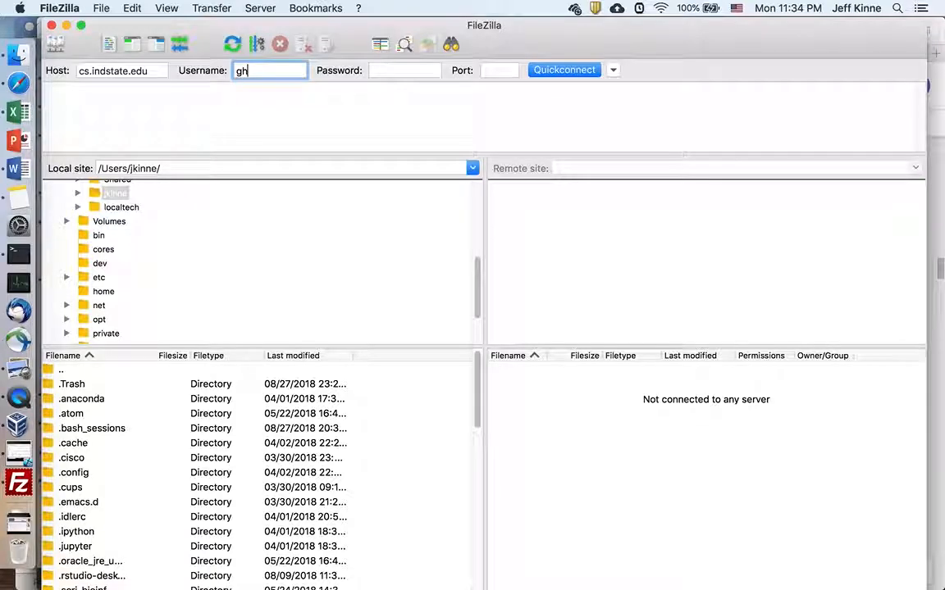
{"action": "type", "text": "10129"}
{"action": "left_click", "coordinate": [400, 70]}
{"action": "type", "text": "*******"}
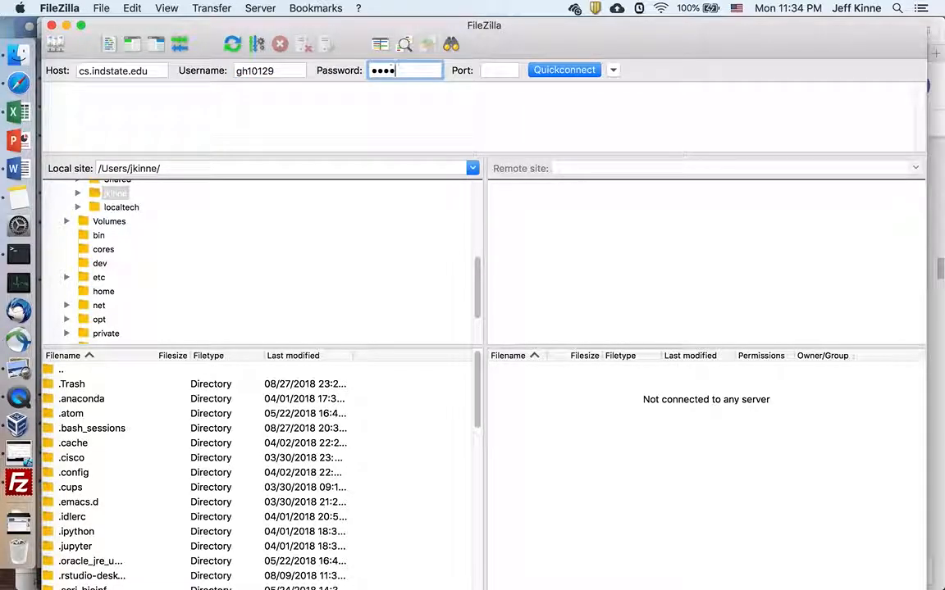
{"action": "type", "text": "**"}
{"action": "left_click", "coordinate": [483, 71]}
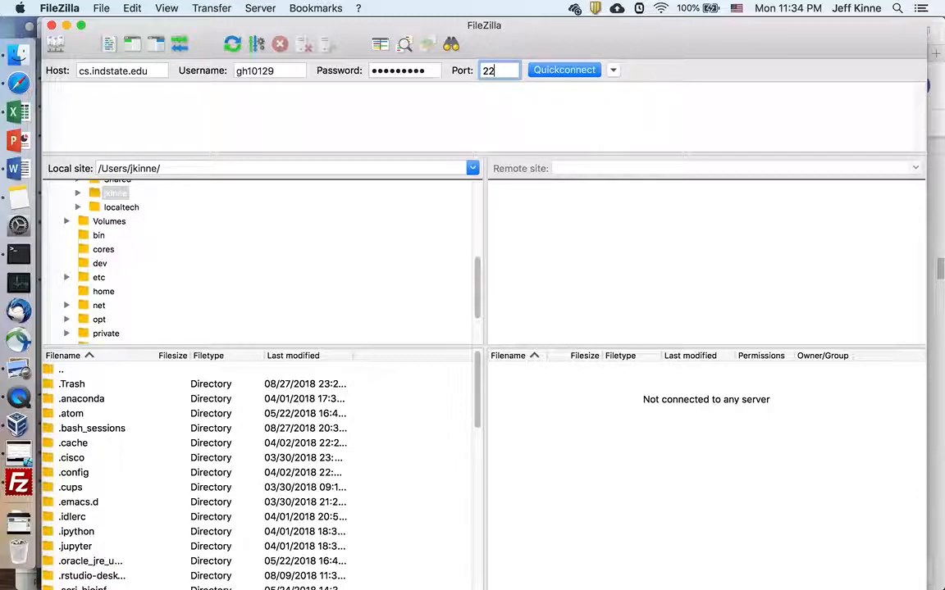
{"action": "left_click", "coordinate": [615, 73]}
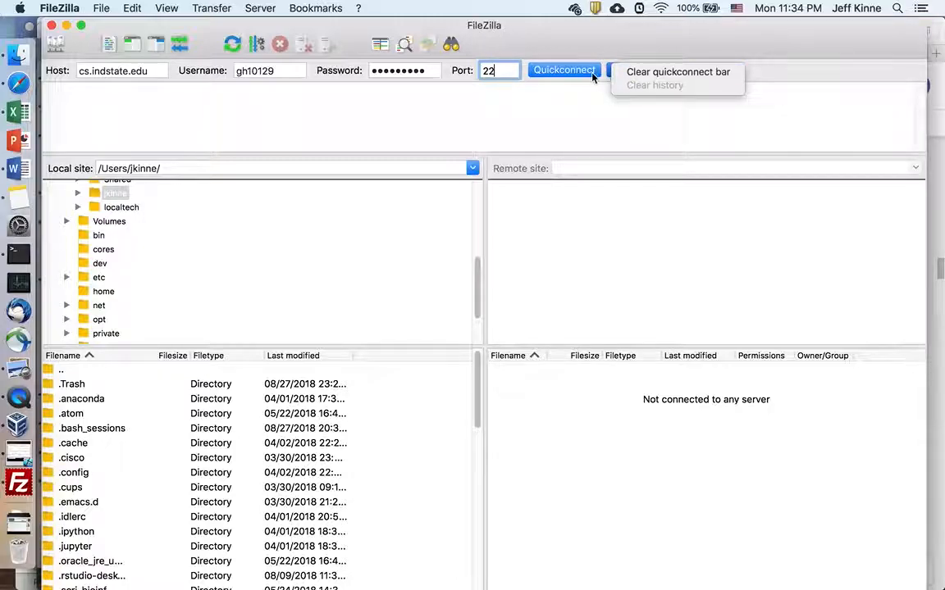
{"action": "left_click", "coordinate": [583, 116]}
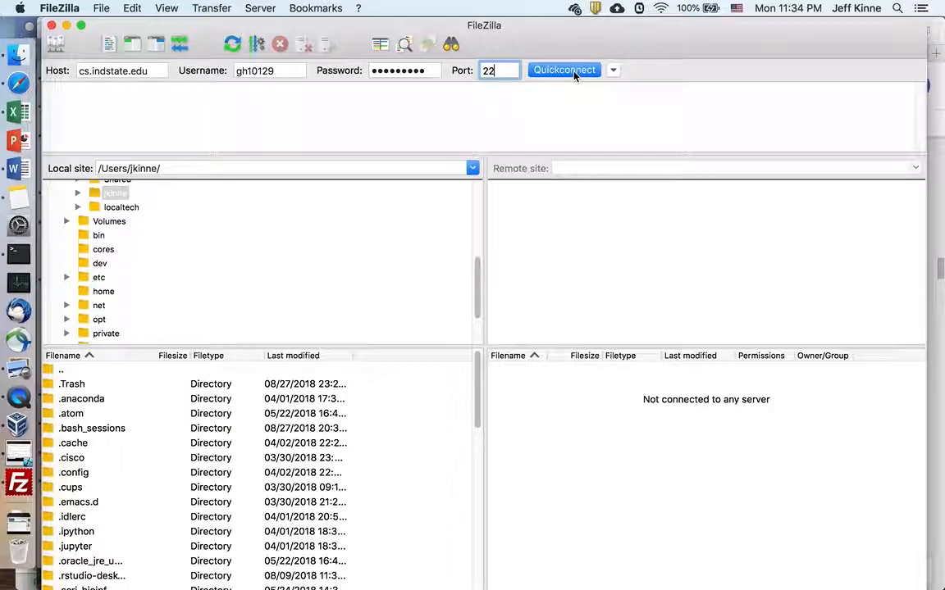
{"action": "left_click", "coordinate": [574, 72]}
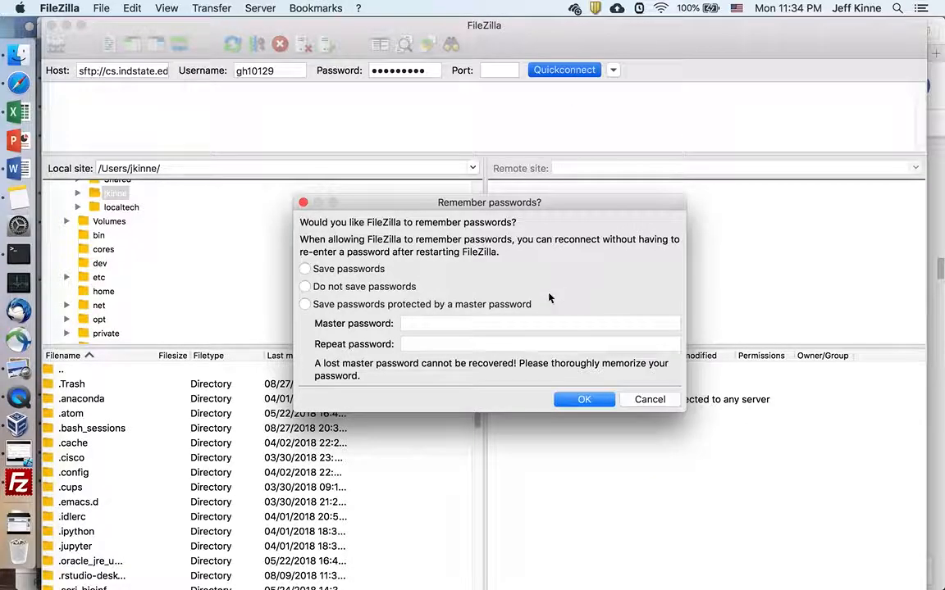
Step: Decline saving passwords and always trust the server's host key
{"action": "left_click", "coordinate": [344, 287]}
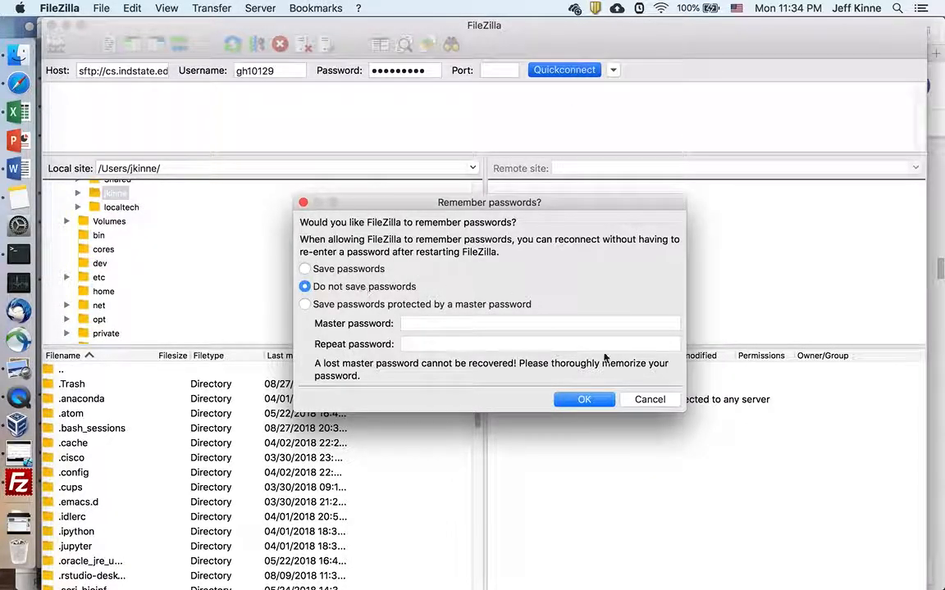
{"action": "left_click", "coordinate": [583, 401]}
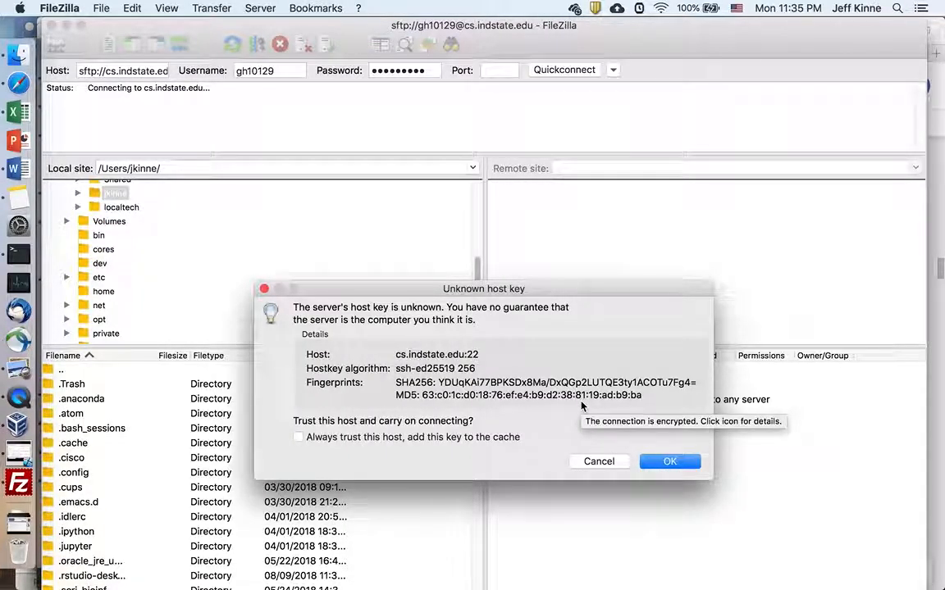
{"action": "left_click", "coordinate": [472, 437]}
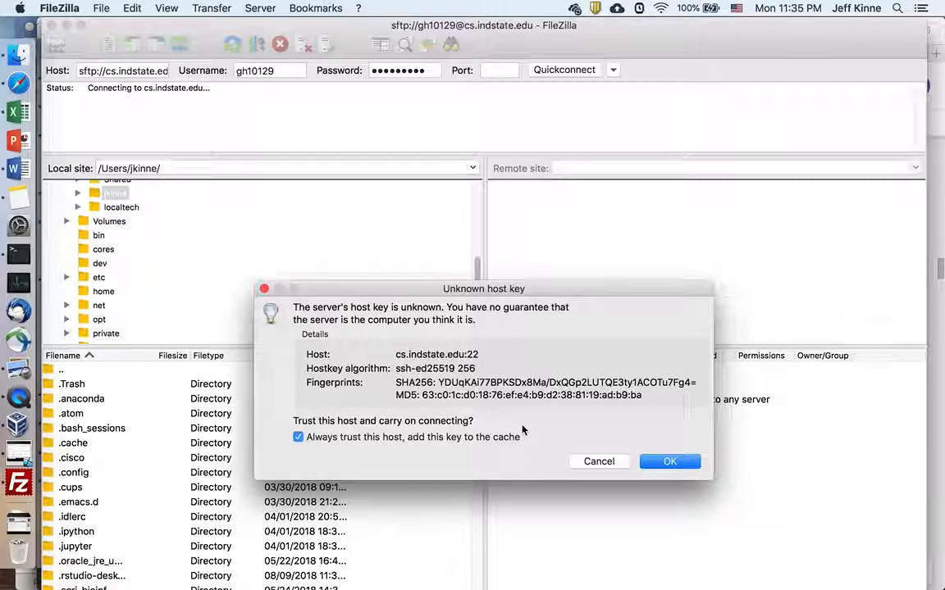
{"action": "left_click", "coordinate": [670, 461]}
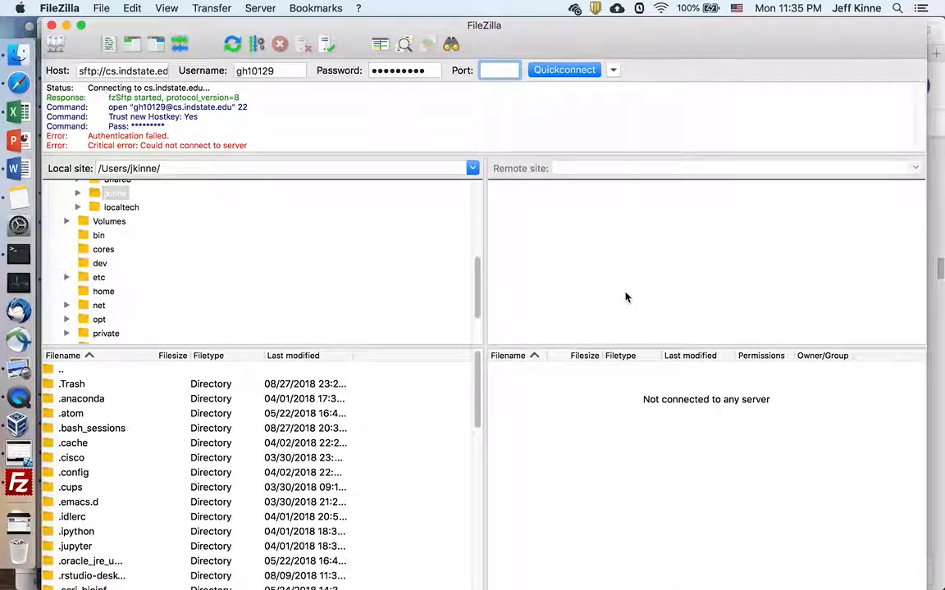
Step: Retry on port 22, then re-enter the password and port 22 and reconnect
{"action": "type", "text": "22"}
{"action": "key", "text": "Return"}
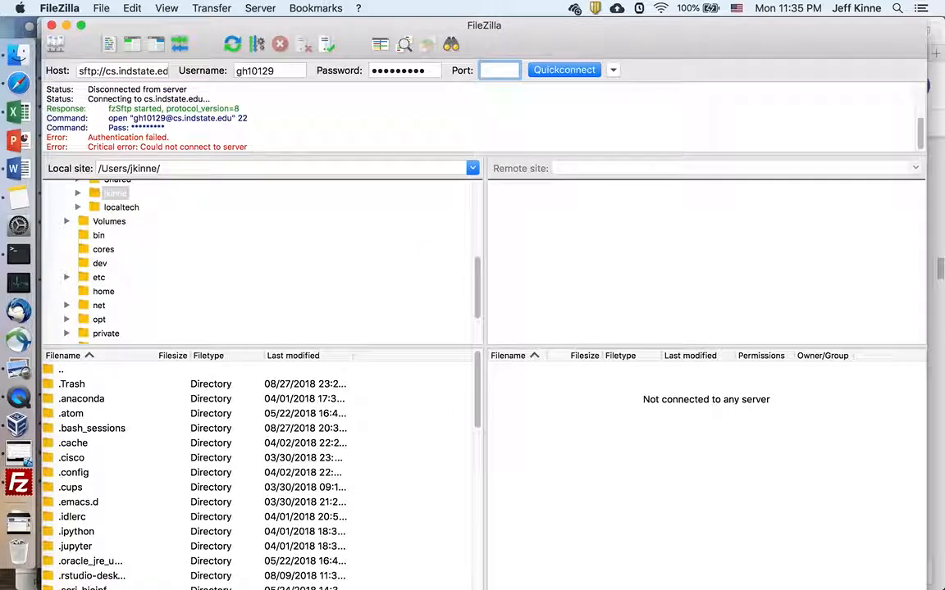
{"action": "double_click", "coordinate": [416, 70]}
{"action": "type", "text": "•"}
{"action": "key", "text": "Tab"}
{"action": "type", "text": "22"}
{"action": "left_click", "coordinate": [565, 71]}
Step: Check QuickTime Player's recording, then return to FileZilla and select the Password field
{"action": "key", "text": "super+Tab"}
{"action": "key", "text": "super+Tab"}
{"action": "key", "text": "super+Tab"}
{"action": "key", "text": "super+Tab"}
{"action": "key", "text": "super+shift+Tab"}
{"action": "key", "text": "super+shift+Tab"}
{"action": "key", "text": "super+Tab"}
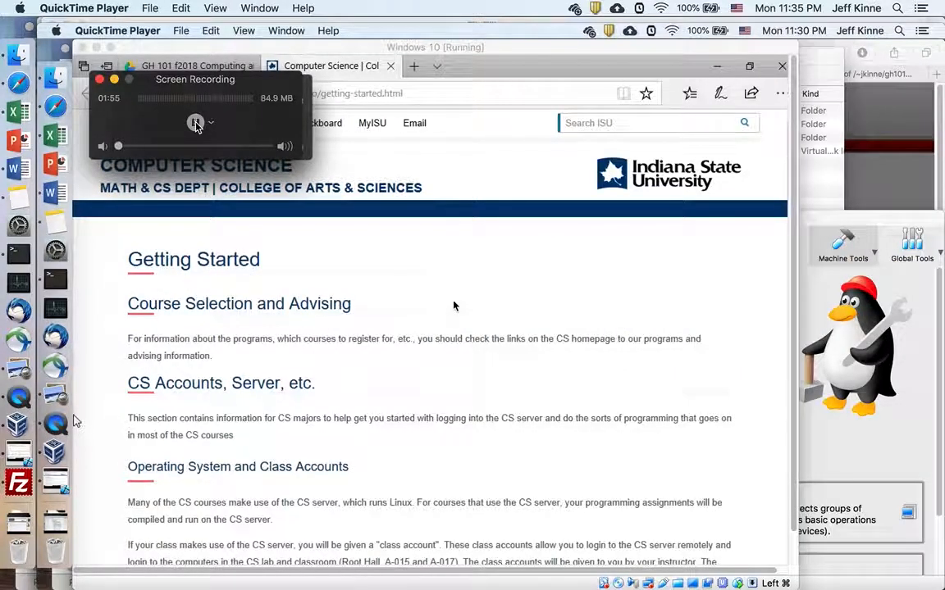
{"action": "key", "text": "super+Tab"}
{"action": "key", "text": "super+Tab"}
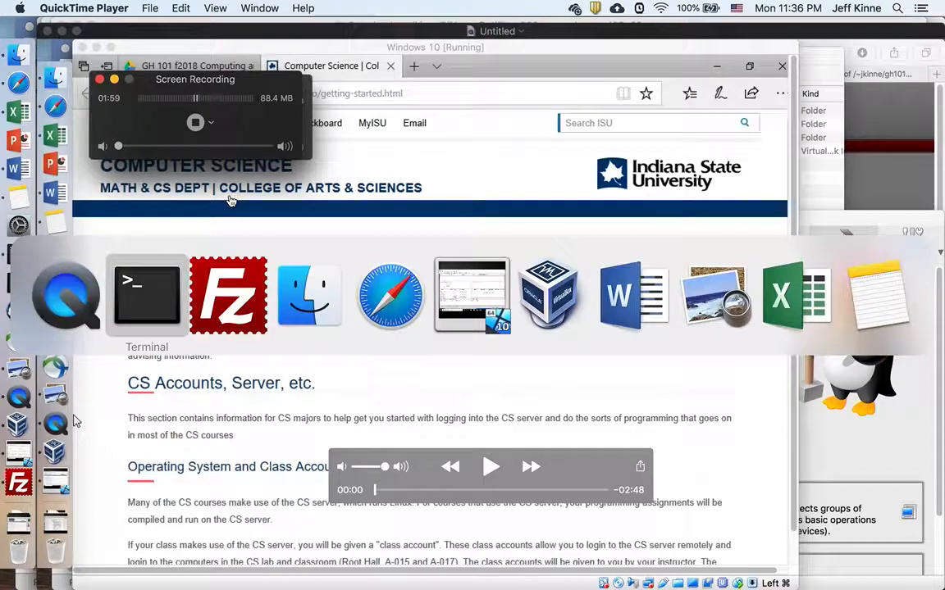
{"action": "double_click", "coordinate": [386, 72]}
Step: Retype the password and reconnect to cs.indstate.edu successfully
{"action": "type", "text": "•••••••••"}
{"action": "key", "text": "Tab"}
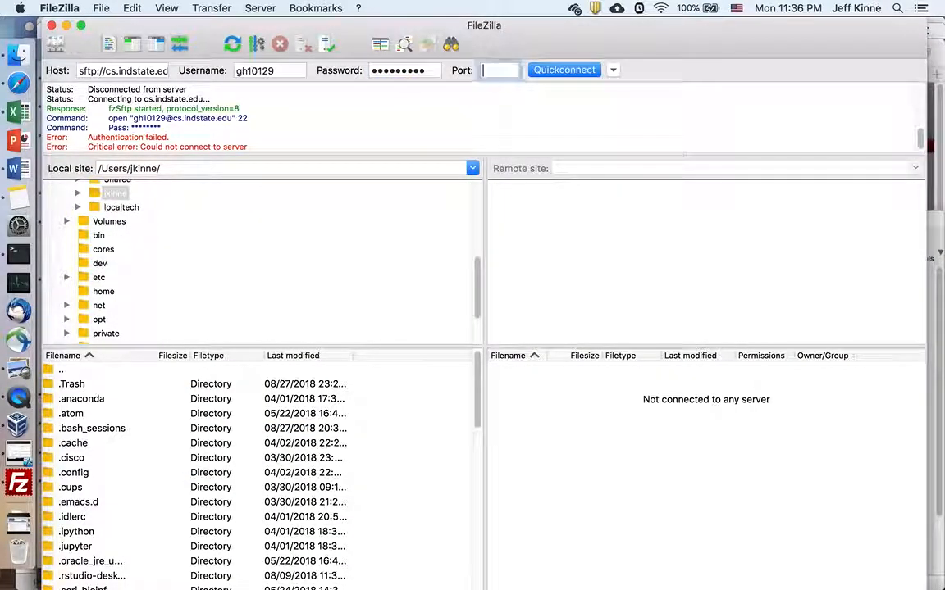
{"action": "key", "text": "Return"}
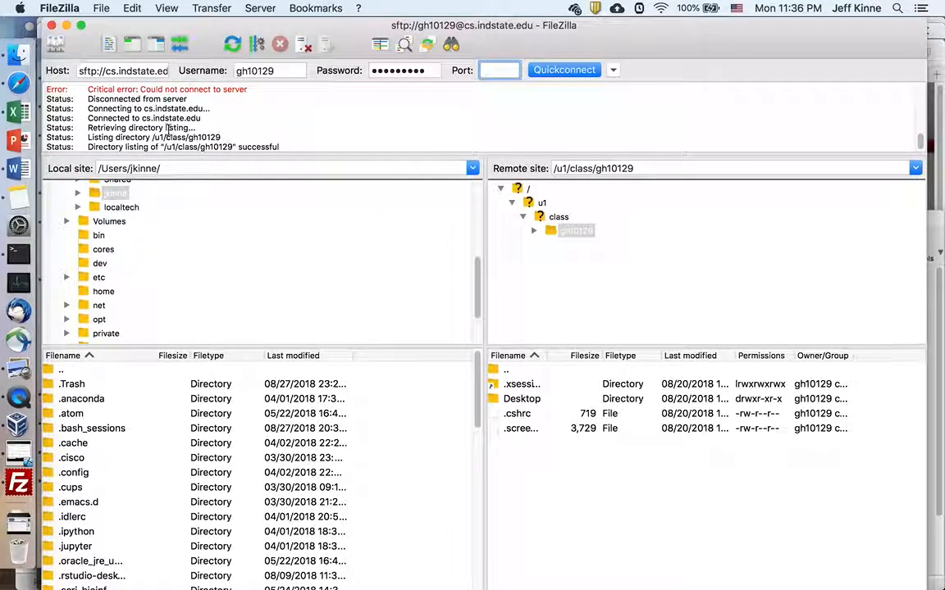
{"action": "scroll", "coordinate": [155, 134], "scroll_direction": "up", "scroll_amount": 1}
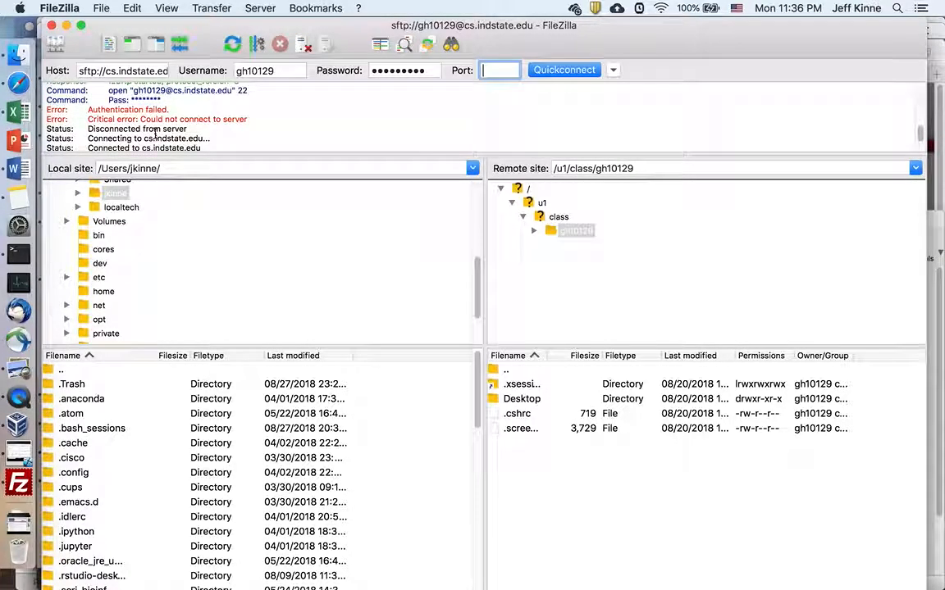
{"action": "scroll", "coordinate": [155, 134], "scroll_direction": "down", "scroll_amount": 3}
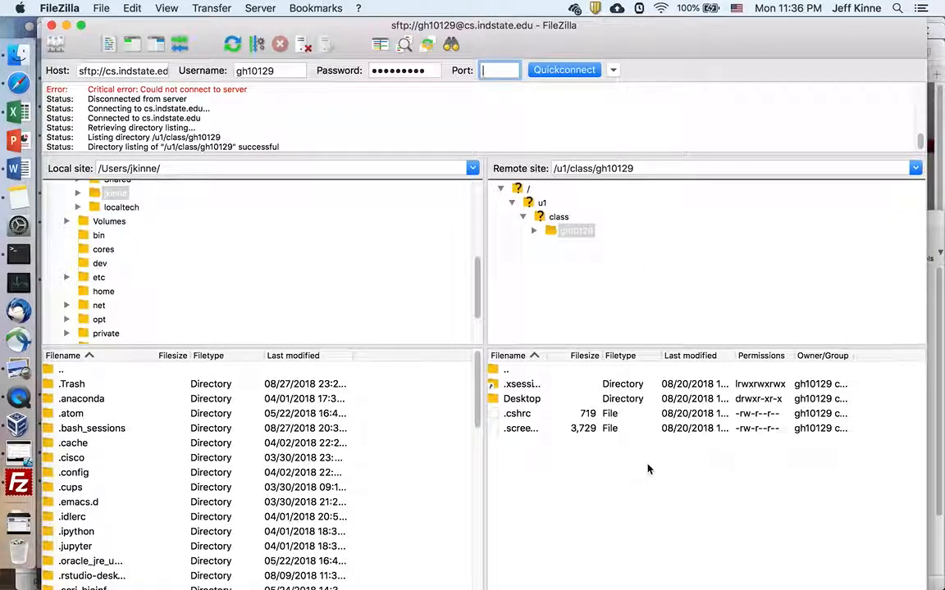
Step: Navigate the remote tree up to /u1/class to list the student directories
{"action": "double_click", "coordinate": [572, 231]}
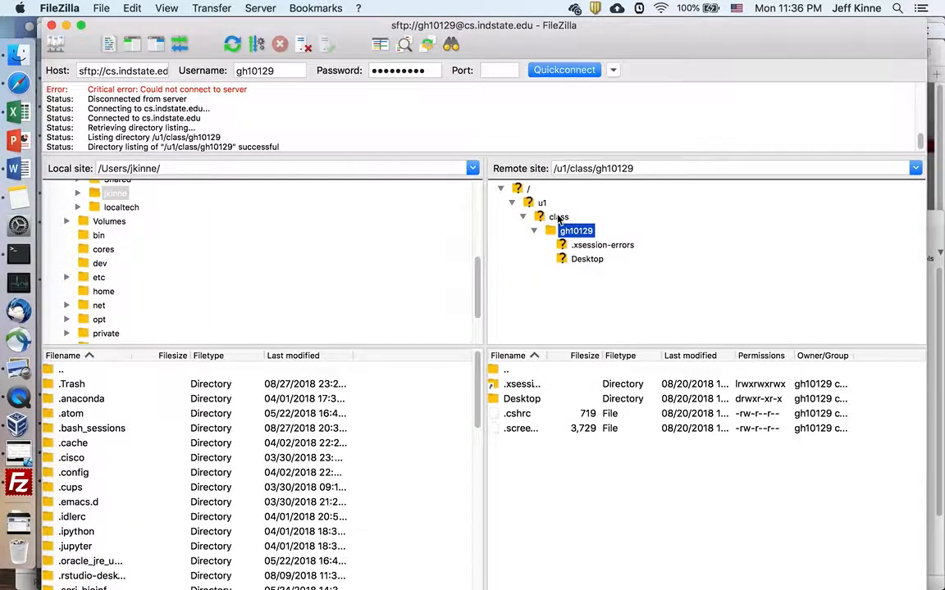
{"action": "double_click", "coordinate": [559, 217]}
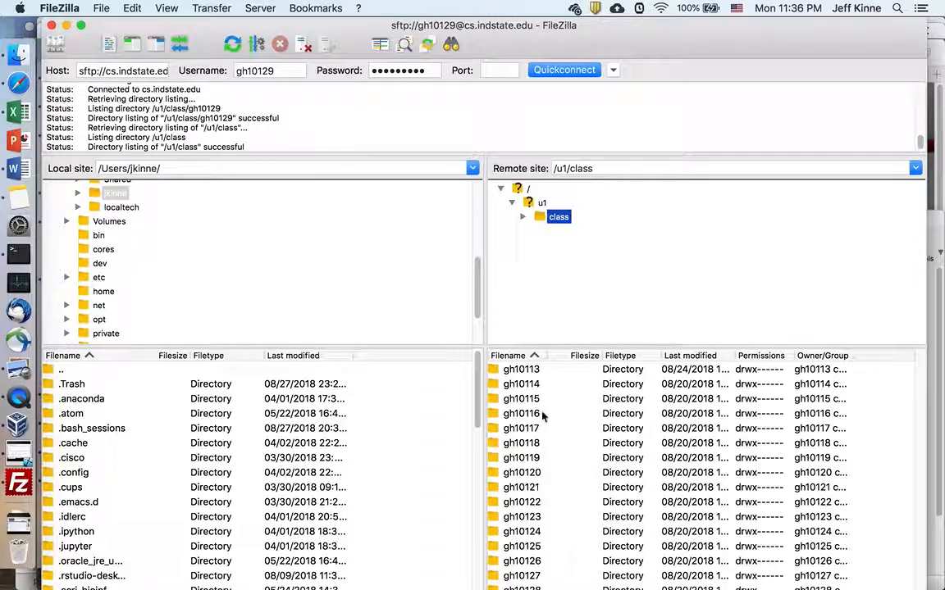
{"action": "scroll", "coordinate": [556, 492], "scroll_direction": "up", "scroll_amount": 15}
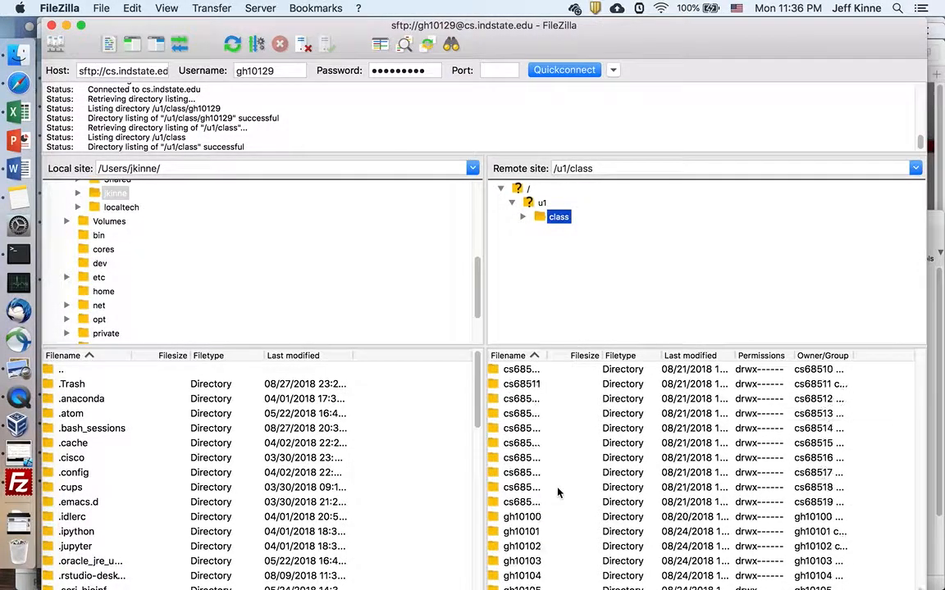
{"action": "scroll", "coordinate": [557, 492], "scroll_direction": "up", "scroll_amount": 15}
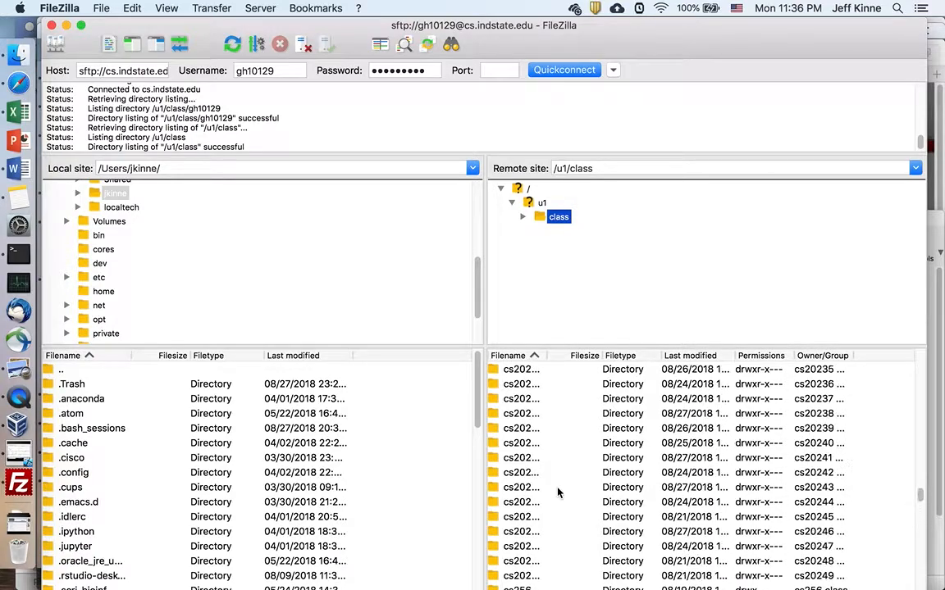
{"action": "scroll", "coordinate": [557, 492], "scroll_direction": "down", "scroll_amount": 10}
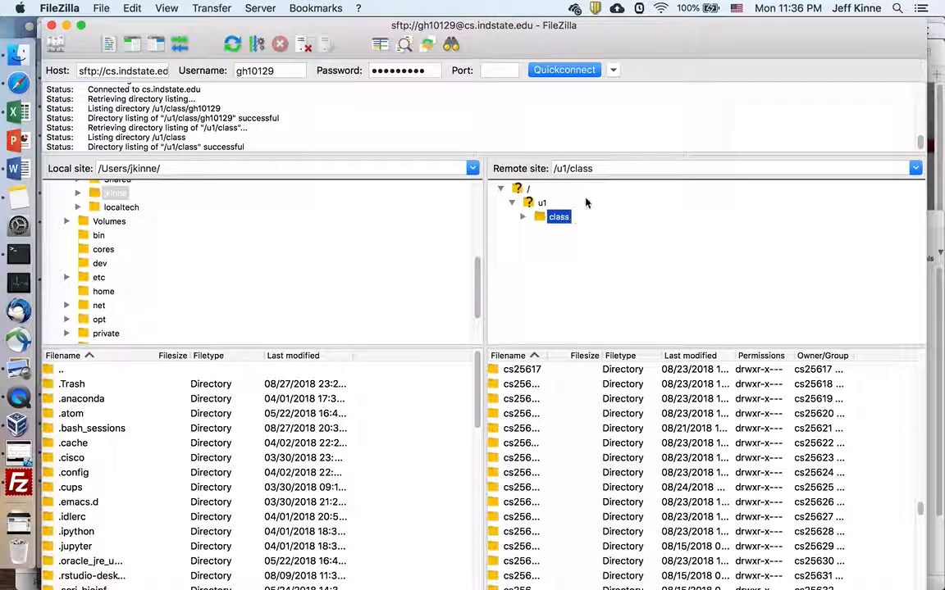
Step: Point the Remote site path at the account's home folder under /u1/class, fixing the typo
{"action": "left_click", "coordinate": [613, 167]}
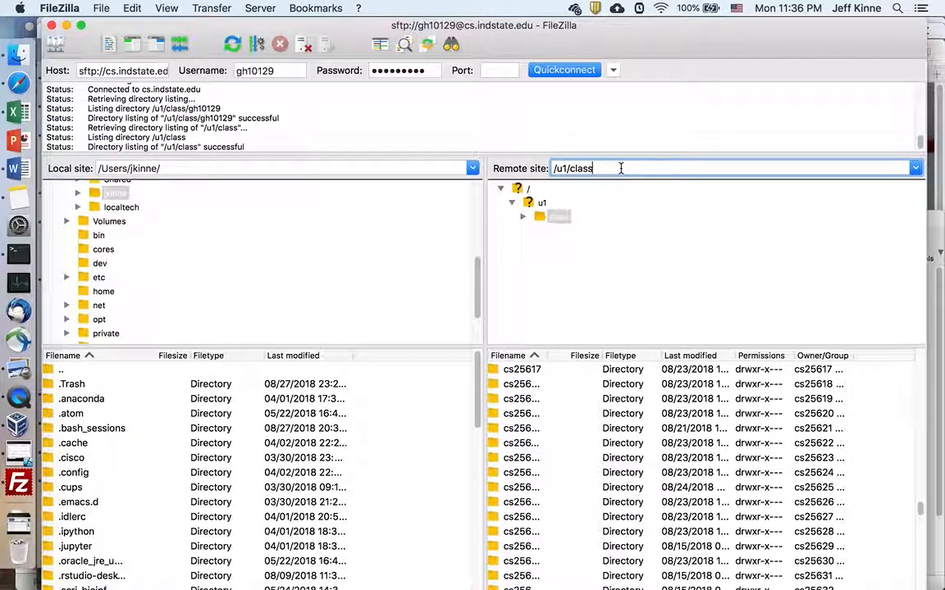
{"action": "type", "text": "/gh"}
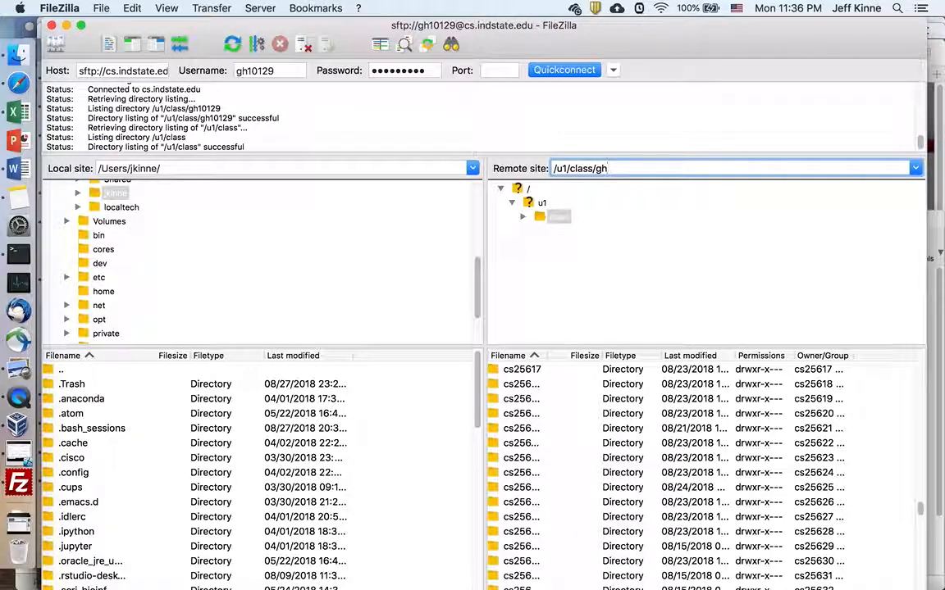
{"action": "type", "text": "10128"}
{"action": "key", "text": "Return"}
{"action": "left_click", "coordinate": [650, 169]}
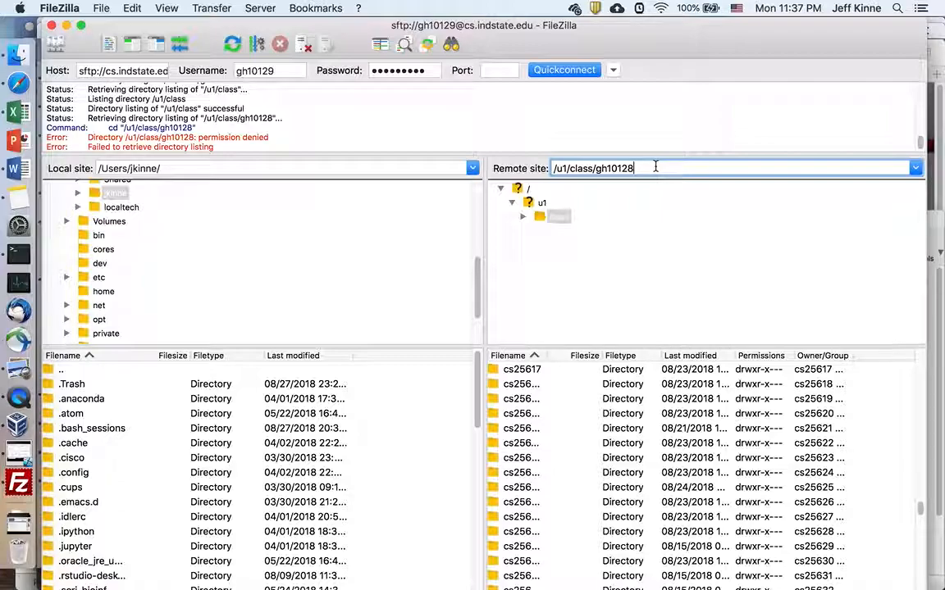
{"action": "type", "text": "9"}
{"action": "key", "text": "Return"}
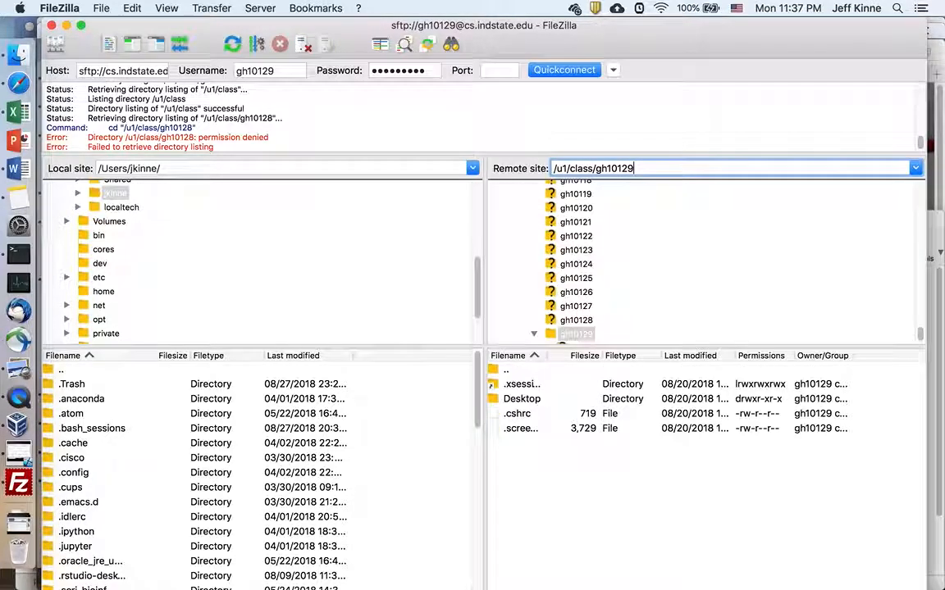
Step: Expand the home folder in the remote tree, peek into Desktop, and return home
{"action": "left_click", "coordinate": [591, 332]}
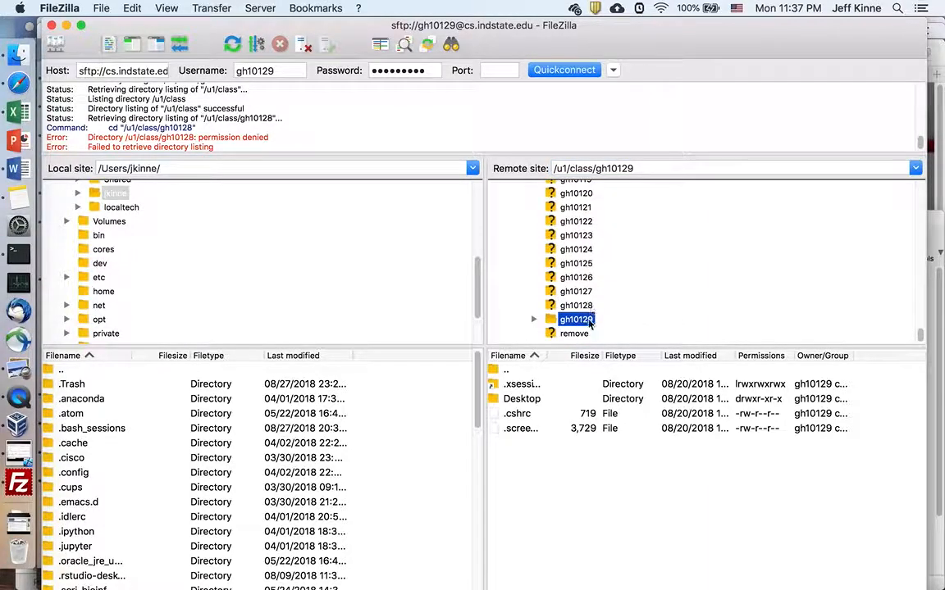
{"action": "double_click", "coordinate": [569, 323]}
{"action": "scroll", "coordinate": [617, 328], "scroll_direction": "down", "scroll_amount": 2}
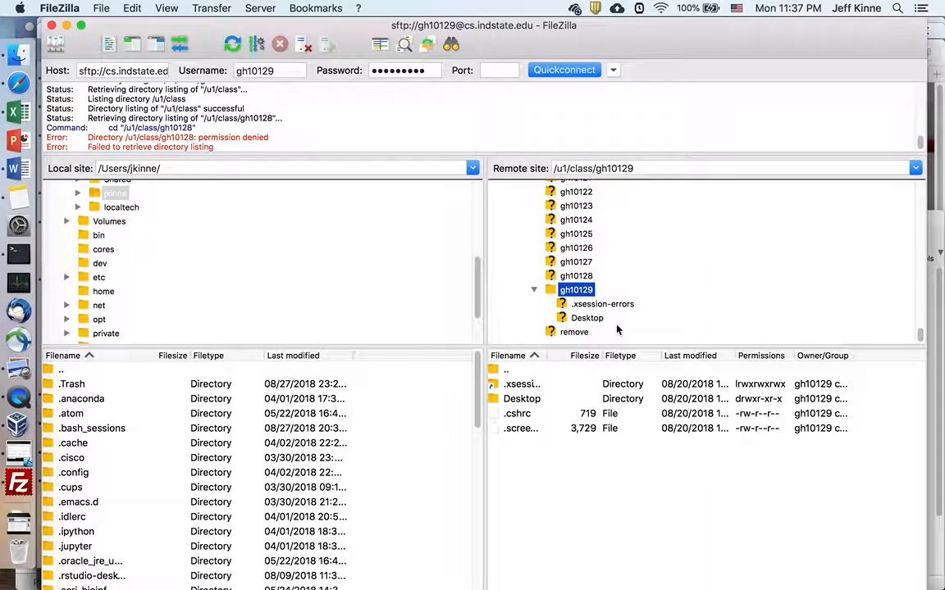
{"action": "double_click", "coordinate": [523, 402]}
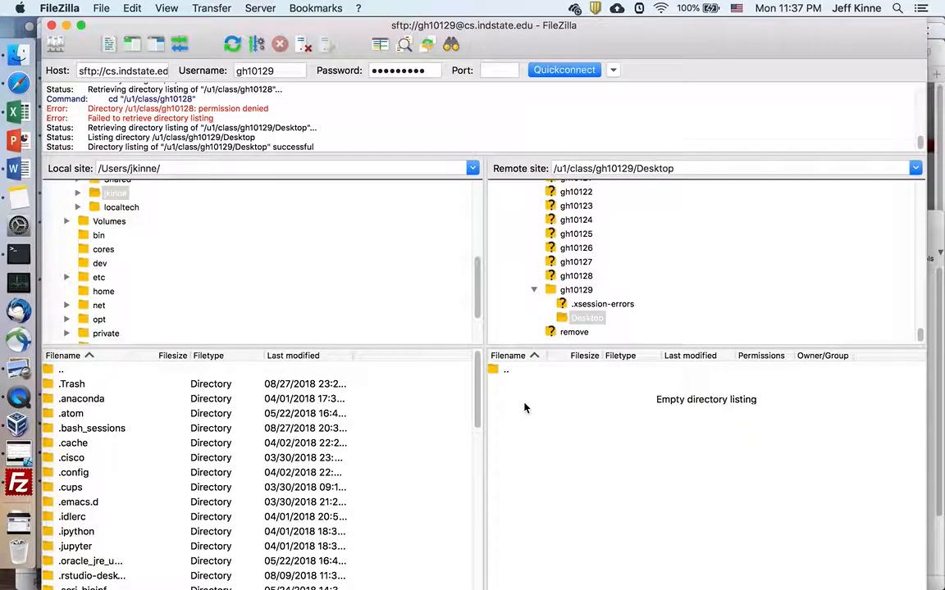
{"action": "left_click", "coordinate": [577, 290]}
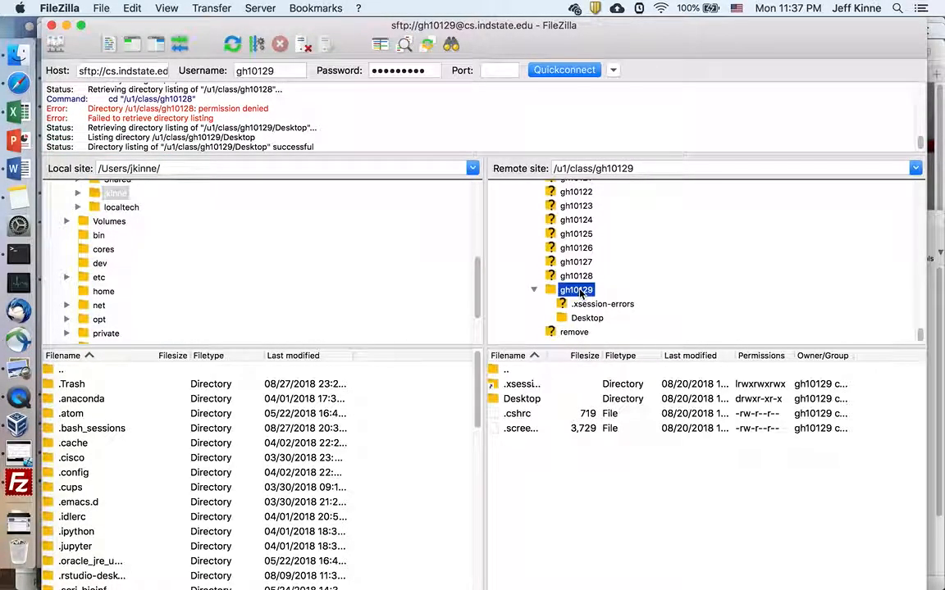
Step: Create a directory named HW in the remote home folder
{"action": "right_click", "coordinate": [521, 478]}
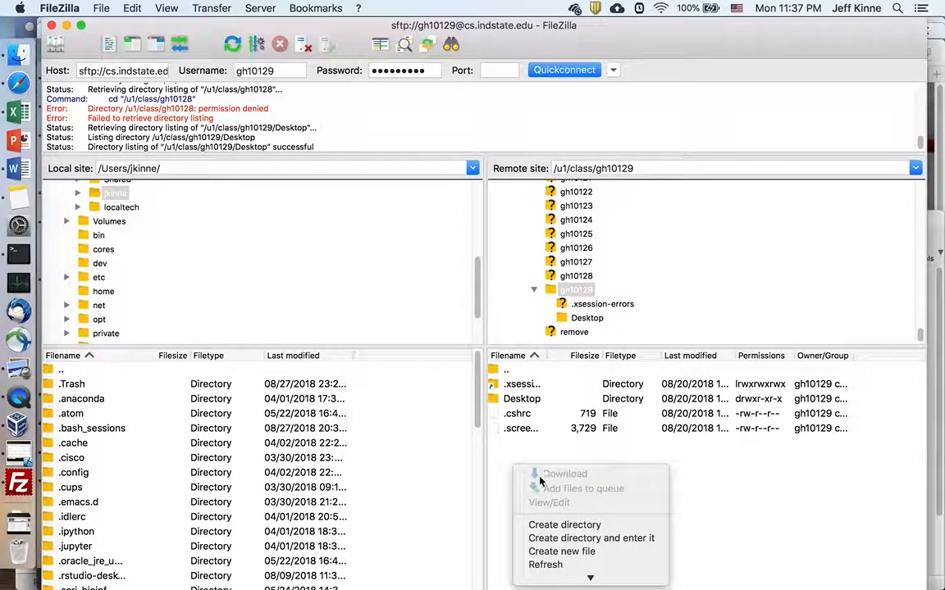
{"action": "left_click", "coordinate": [572, 525]}
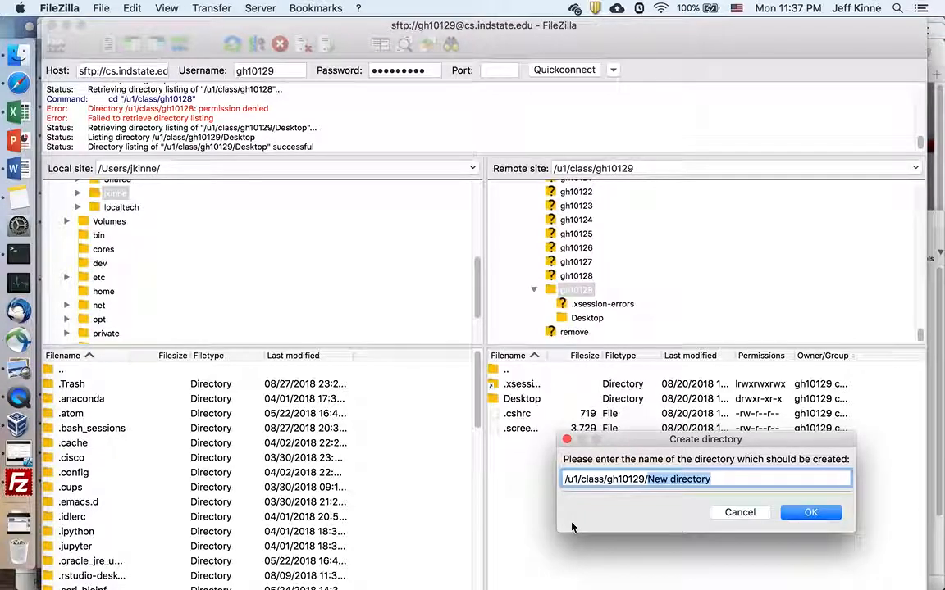
{"action": "type", "text": "HW"}
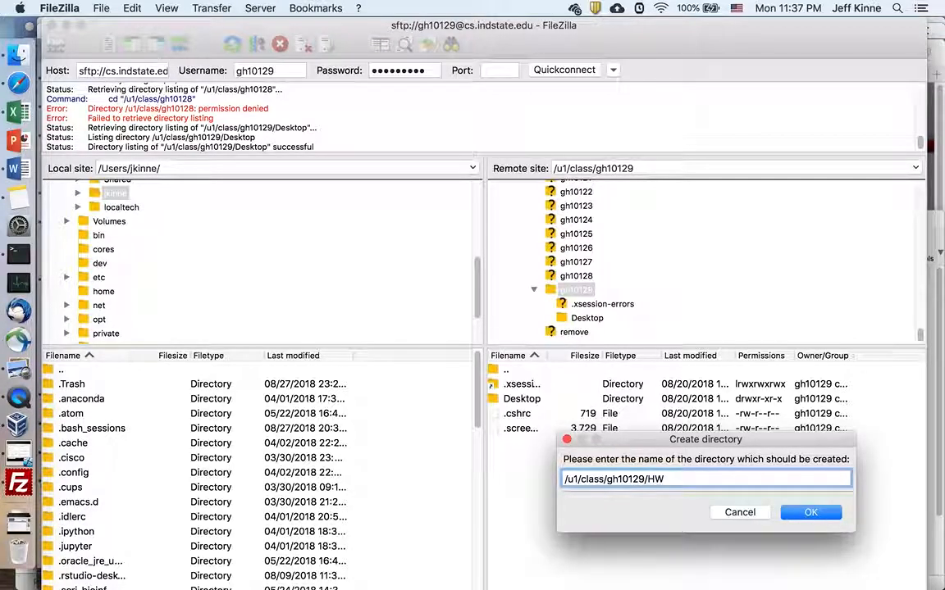
{"action": "left_click", "coordinate": [812, 513]}
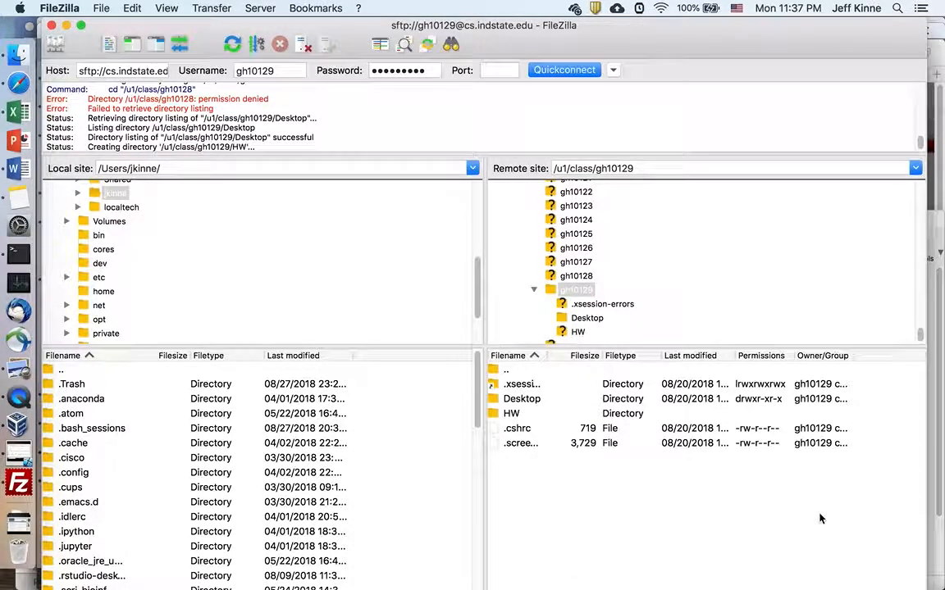
Step: Open the empty remote HW folder and the local Downloads folder
{"action": "double_click", "coordinate": [512, 414]}
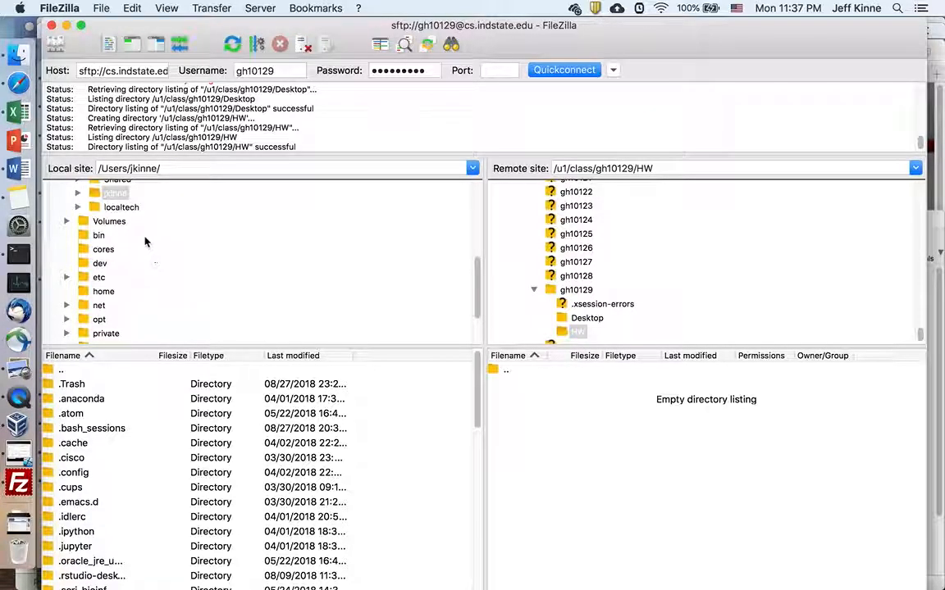
{"action": "scroll", "coordinate": [125, 482], "scroll_direction": "down", "scroll_amount": 5}
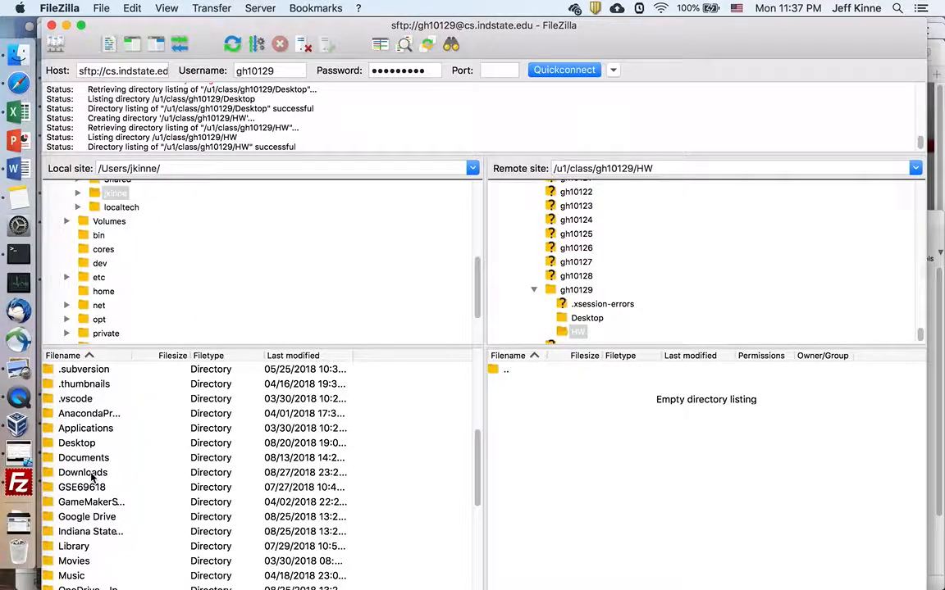
{"action": "double_click", "coordinate": [93, 474]}
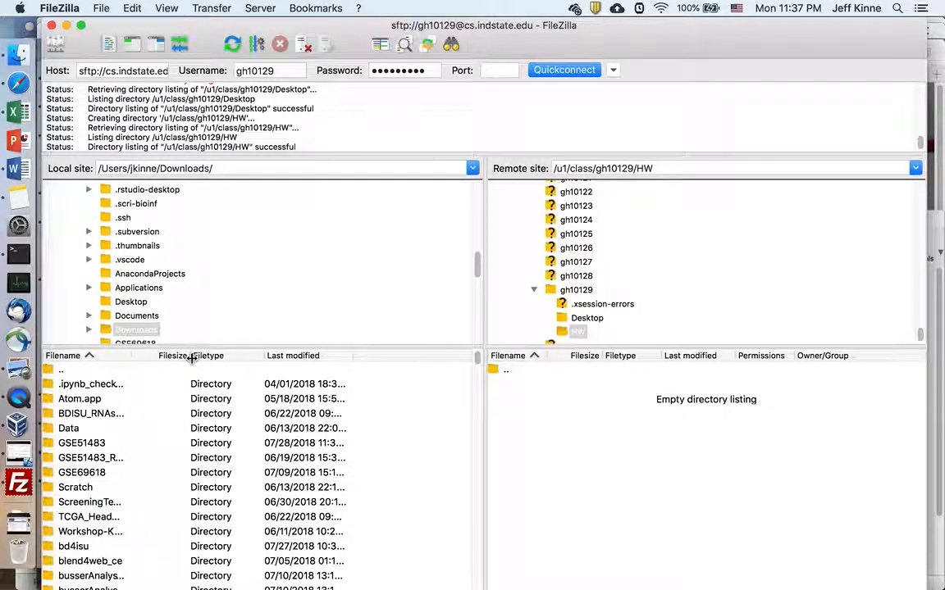
Step: Sort local files newest first and select the hw1b homework document
{"action": "left_click", "coordinate": [299, 358]}
{"action": "left_click", "coordinate": [299, 358]}
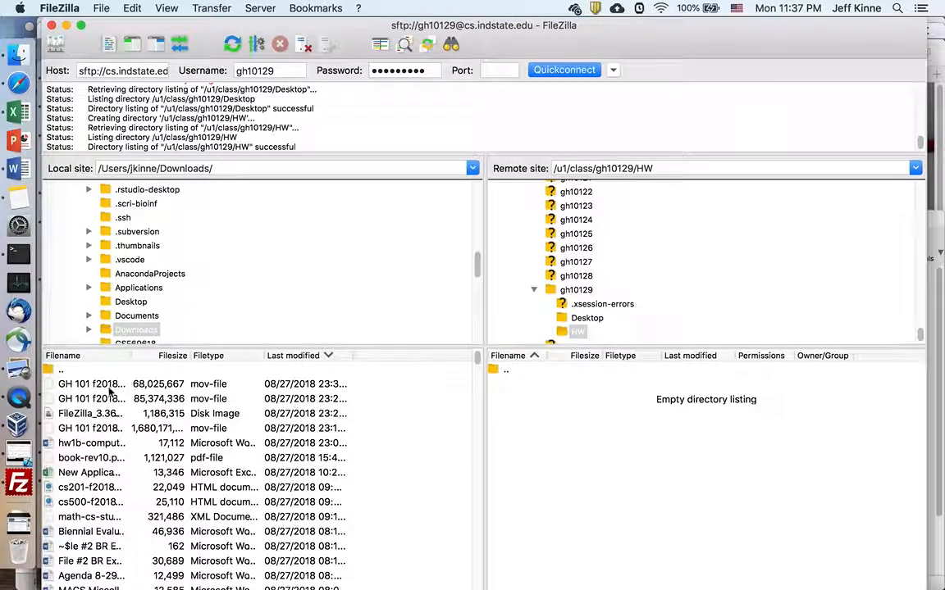
{"action": "left_click", "coordinate": [102, 443]}
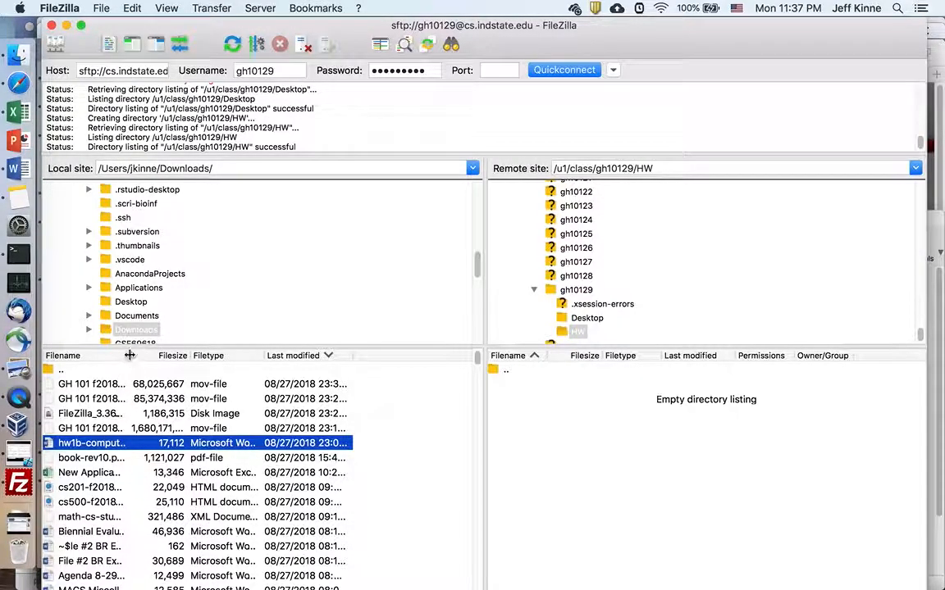
{"action": "left_click_drag", "start_coordinate": [143, 356], "coordinate": [196, 355]}
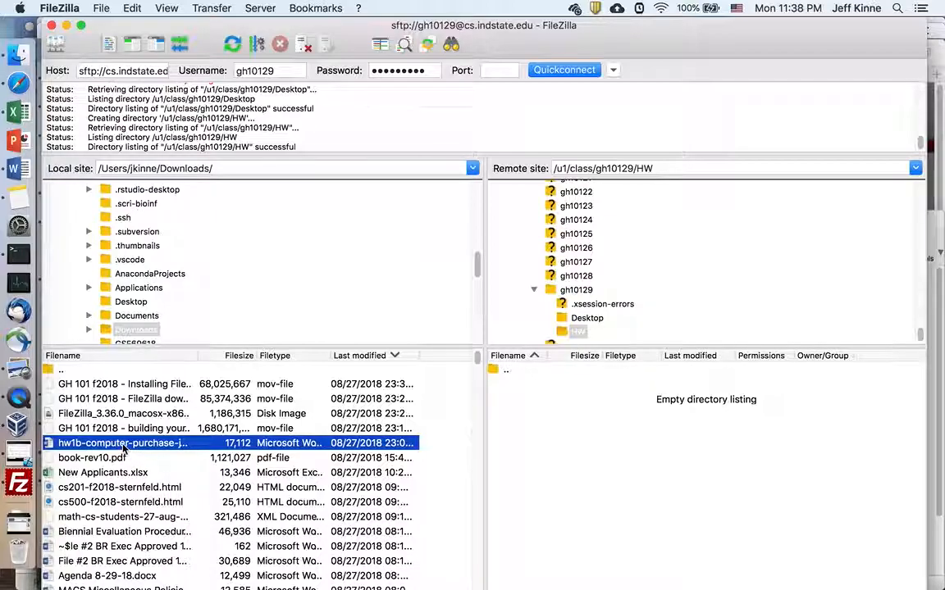
{"action": "key", "text": "super+Tab"}
{"action": "key", "text": "super+Tab"}
{"action": "key", "text": "super+shift+Tab"}
{"action": "key", "text": "super+shift+Tab"}
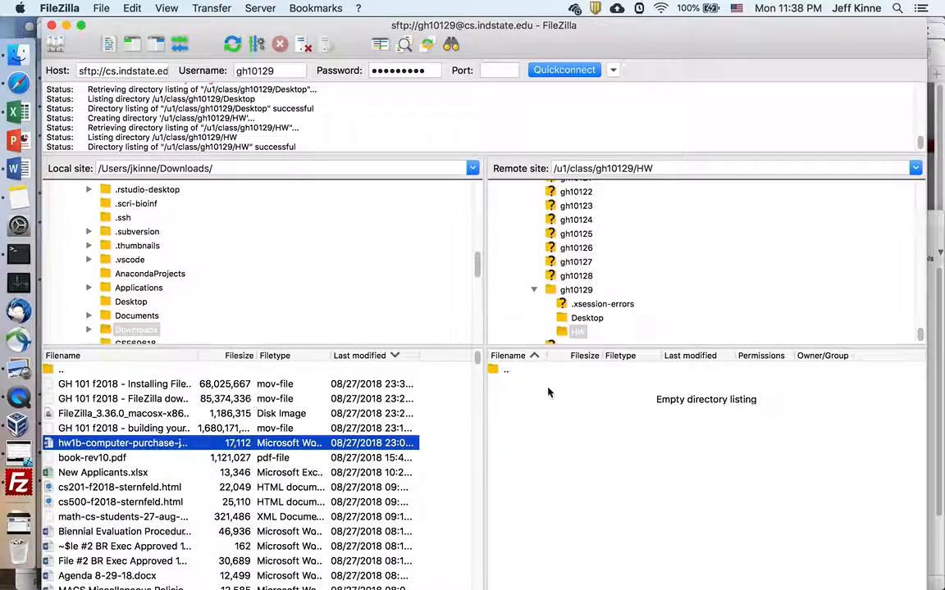
Step: Upload the hw1b .docx (17,112 bytes) into the remote HW folder
{"action": "left_click", "coordinate": [578, 332]}
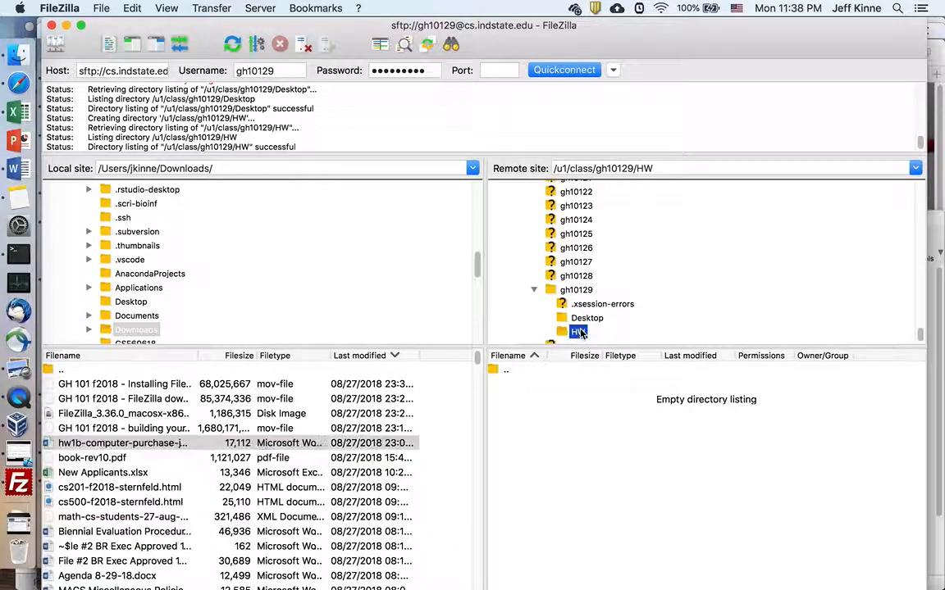
{"action": "left_click", "coordinate": [160, 443]}
{"action": "left_click_drag", "start_coordinate": [442, 448], "coordinate": [575, 453]}
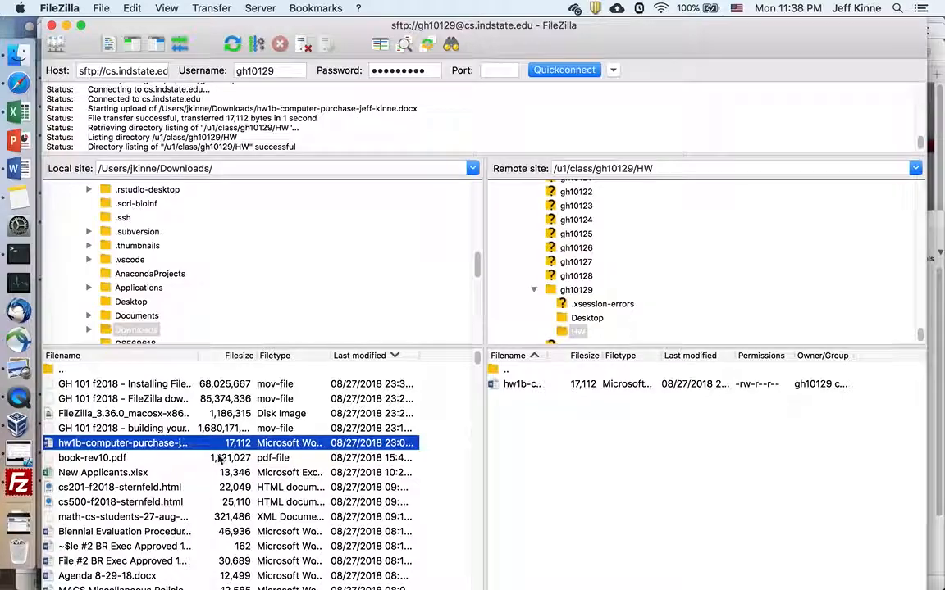
{"action": "left_click", "coordinate": [170, 432]}
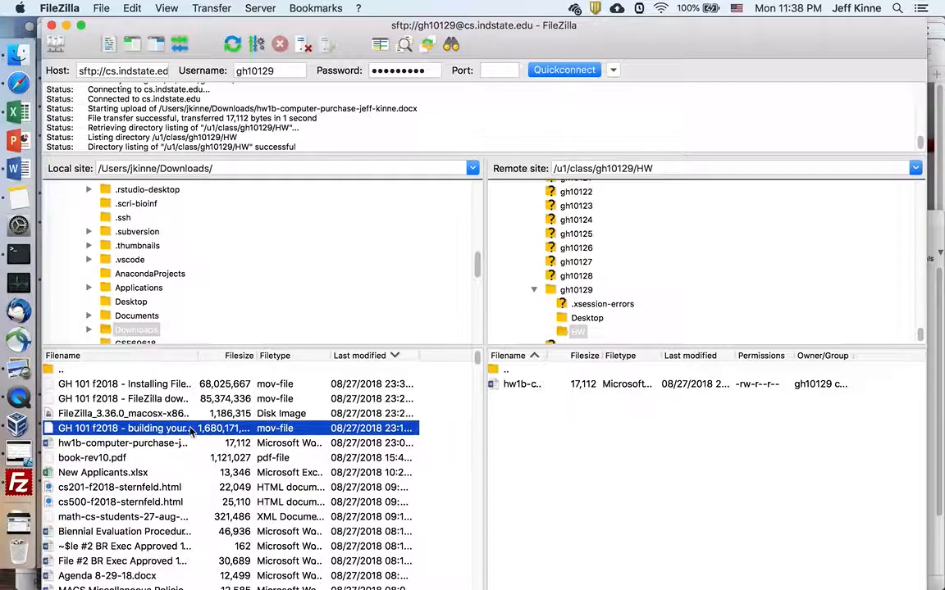
Step: Upload 'GH 101 f2018 - building your own computer - HW 1b.mov' into the remote HW folder and select it there
{"action": "left_click_drag", "start_coordinate": [190, 432], "coordinate": [597, 467]}
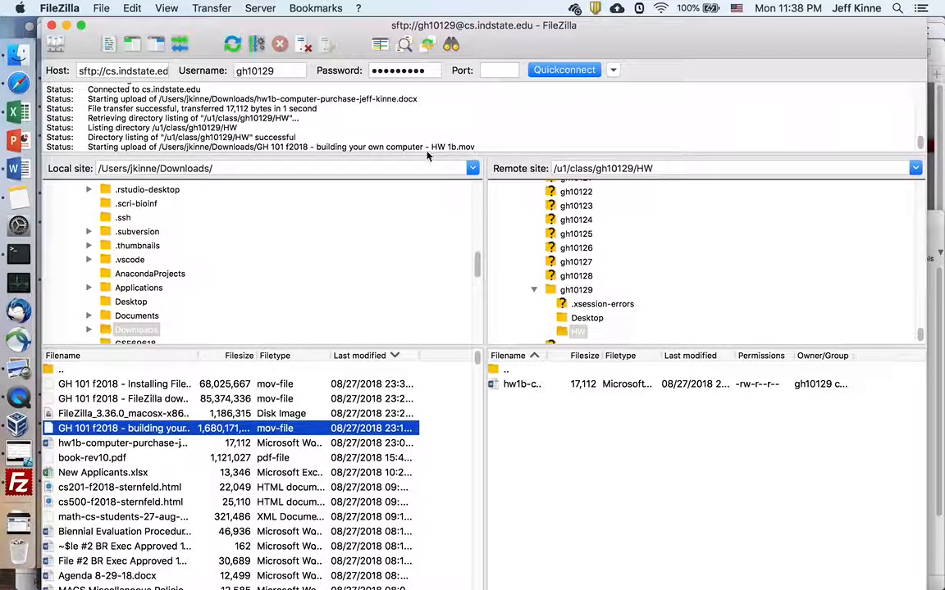
{"action": "left_click", "coordinate": [409, 148]}
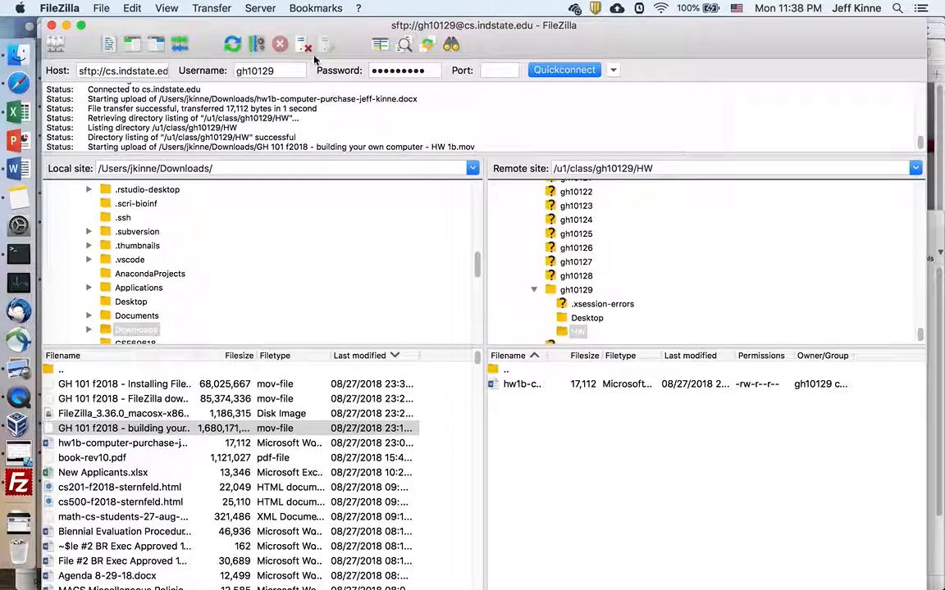
{"action": "left_click", "coordinate": [260, 8]}
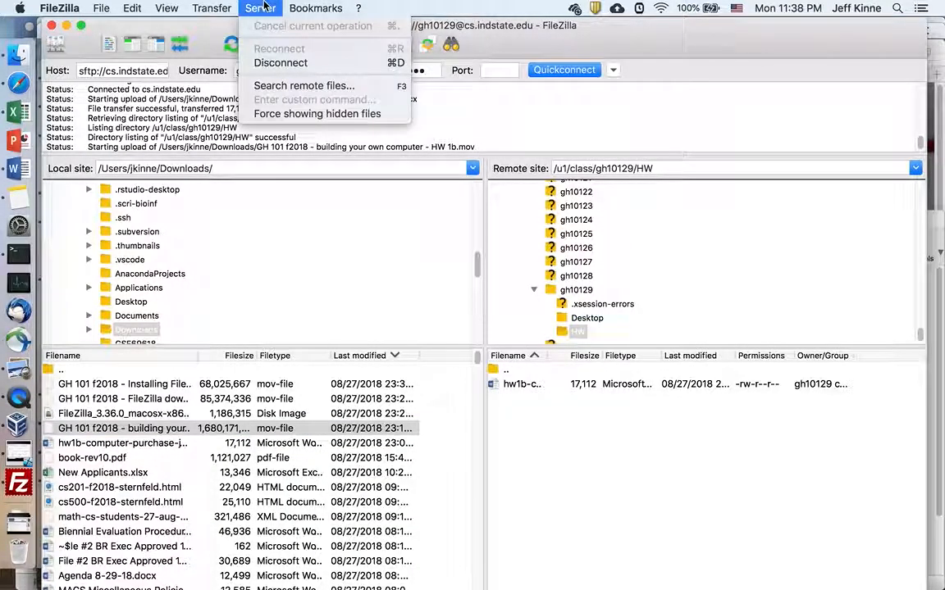
{"action": "mouse_move", "coordinate": [172, 7]}
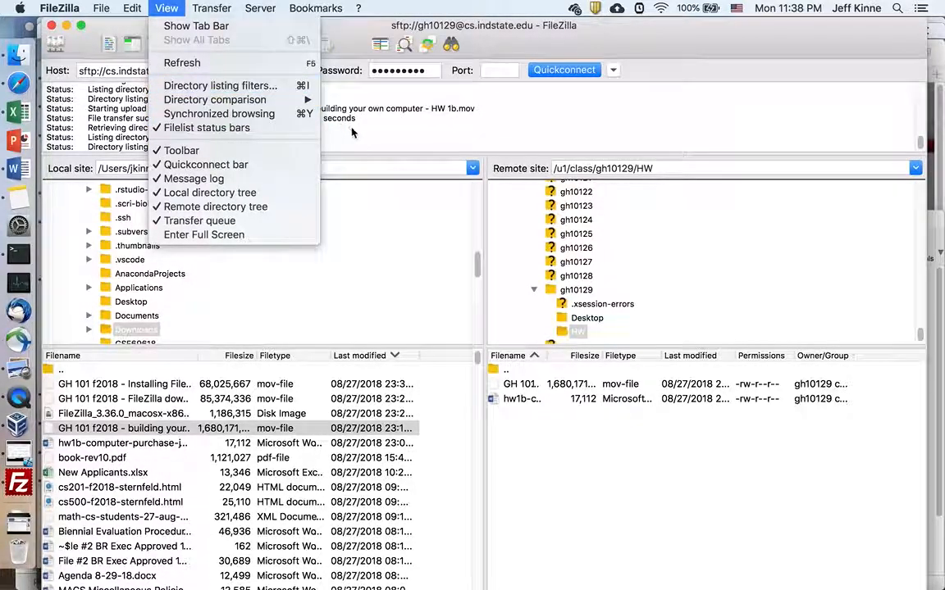
{"action": "left_click", "coordinate": [327, 120]}
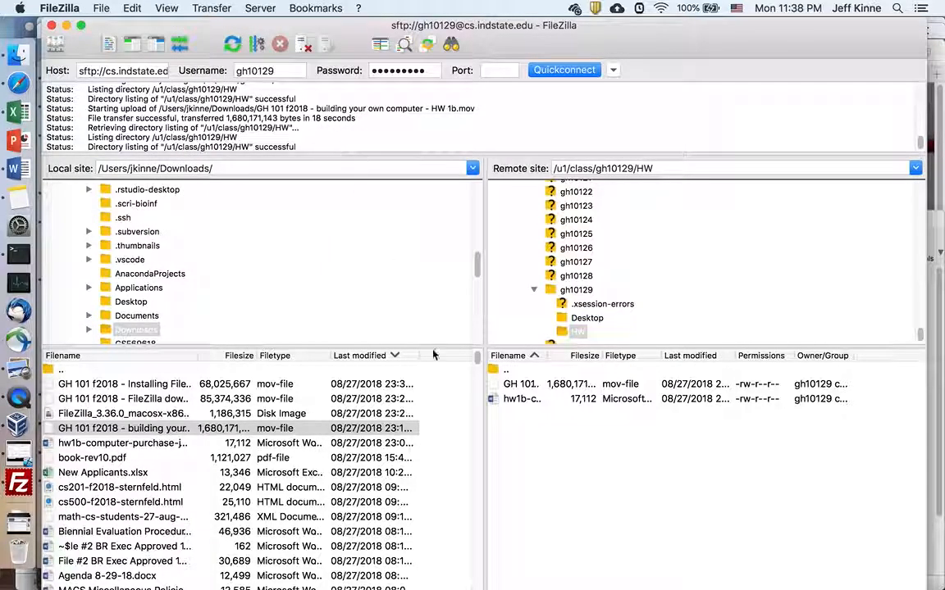
{"action": "left_click", "coordinate": [528, 384]}
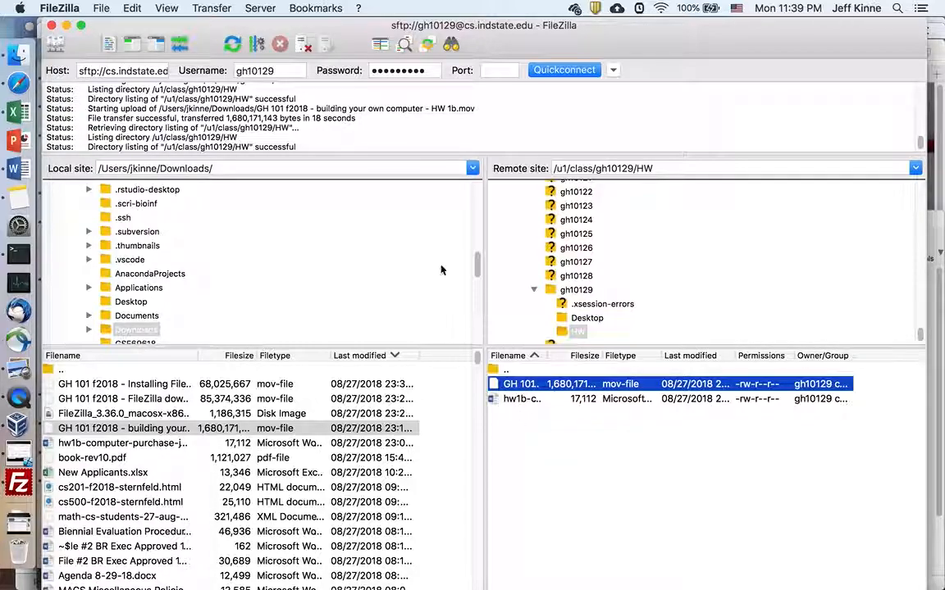
Step: Delete the uploaded HW 1b video from the server, confirming the deletion
{"action": "left_click", "coordinate": [525, 385]}
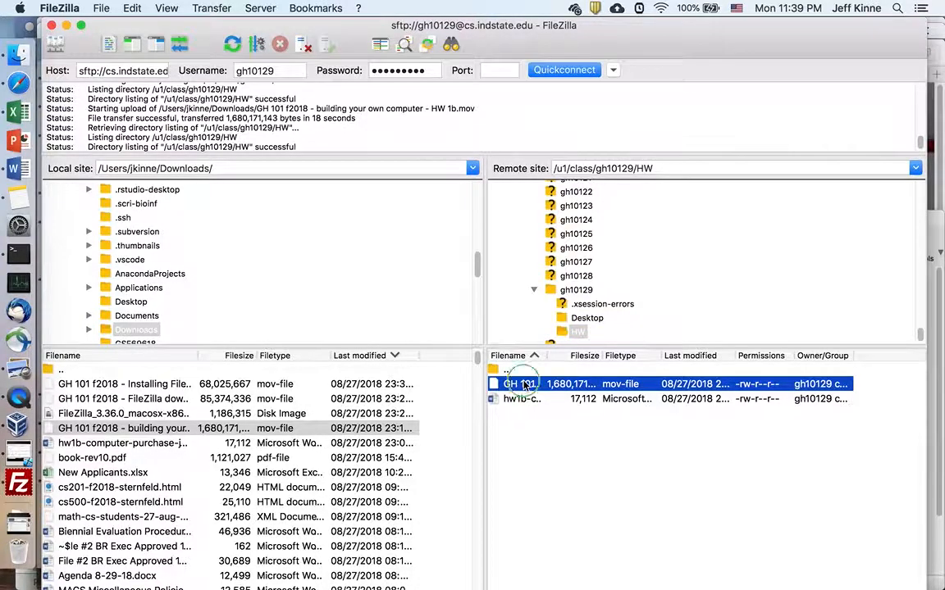
{"action": "right_click", "coordinate": [525, 384]}
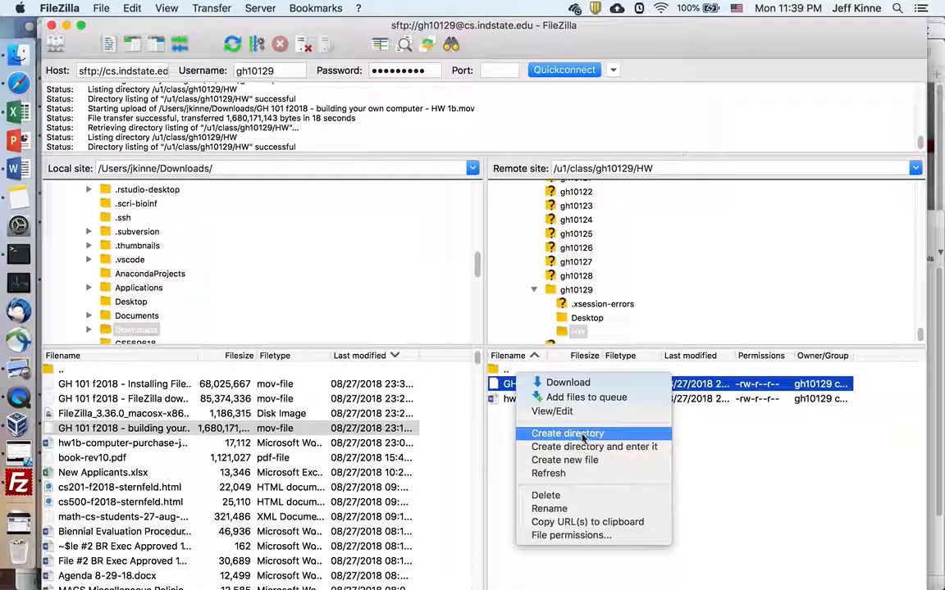
{"action": "left_click", "coordinate": [551, 496]}
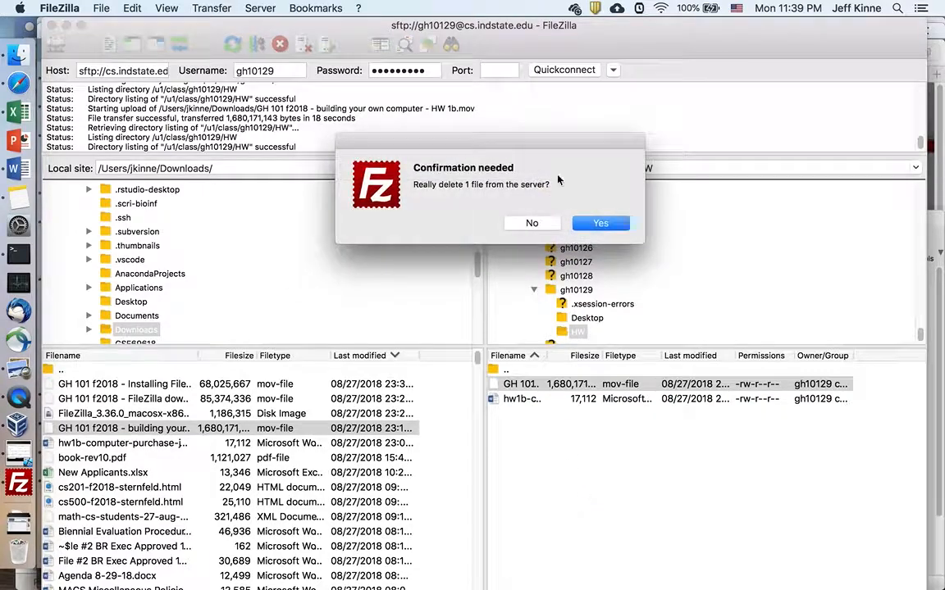
{"action": "left_click", "coordinate": [610, 227]}
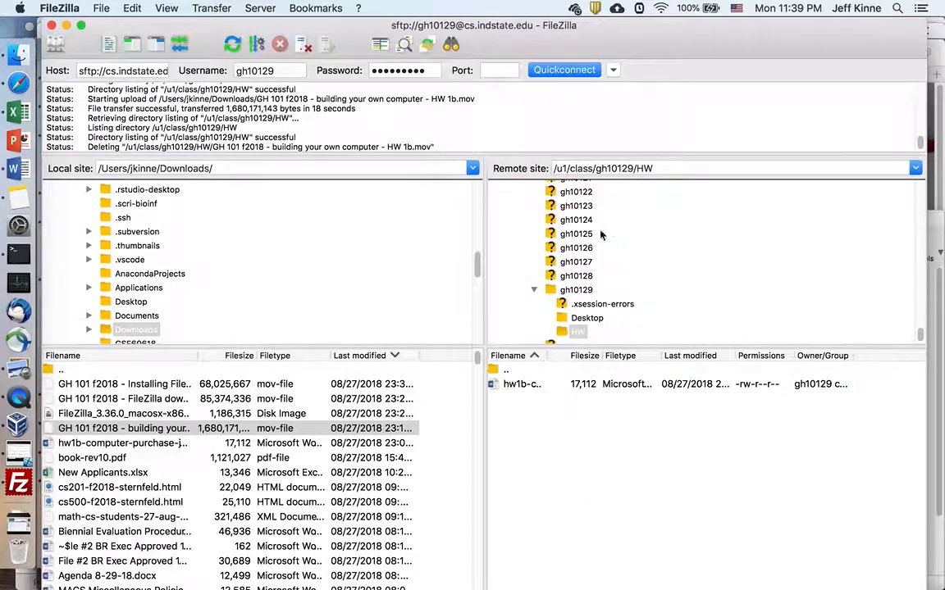
Step: Select the local building-your-own-computer video, step through the local files, and switch to QuickTime and back
{"action": "left_click", "coordinate": [161, 432]}
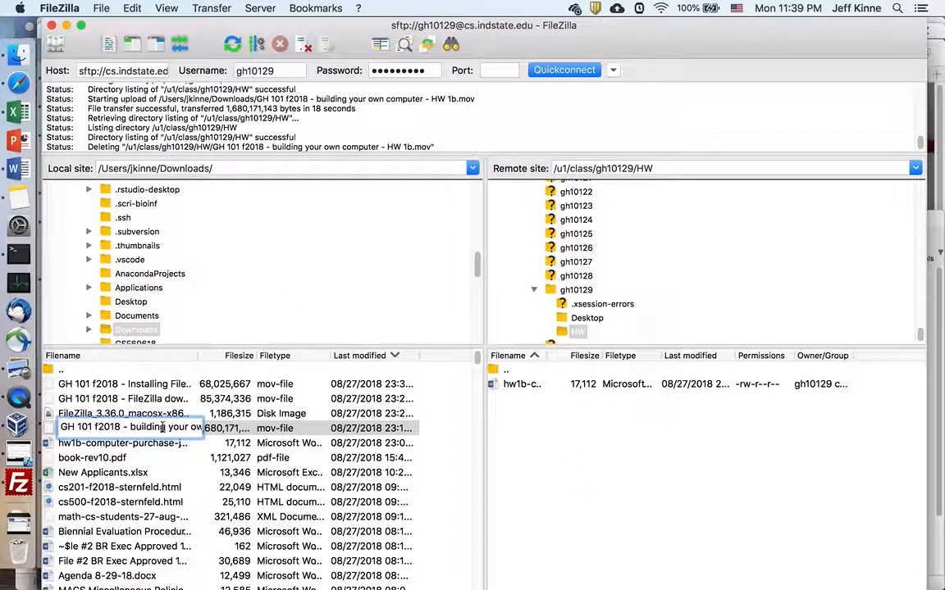
{"action": "left_click", "coordinate": [250, 444]}
{"action": "key", "text": "Down"}
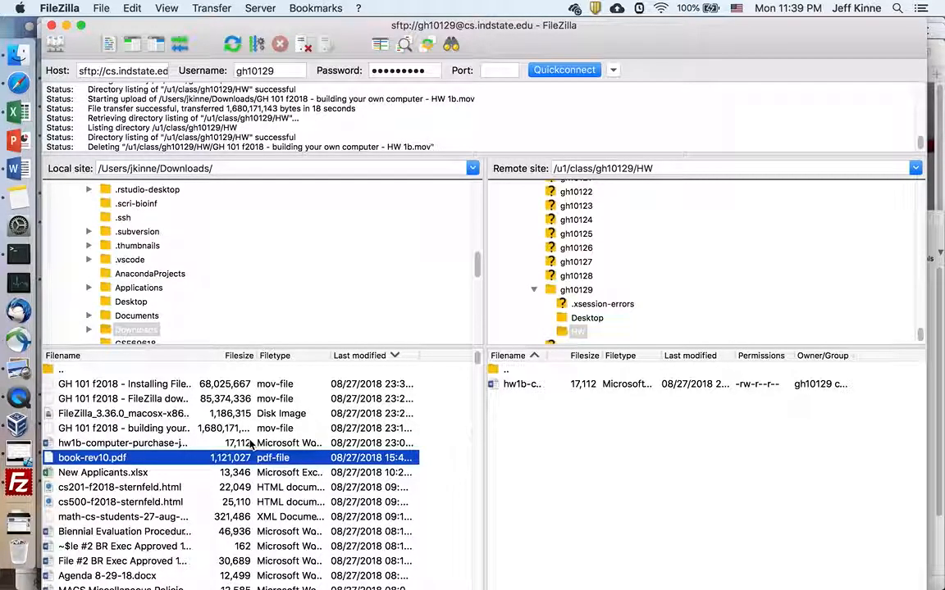
{"action": "key", "text": "Up"}
{"action": "key", "text": "Up"}
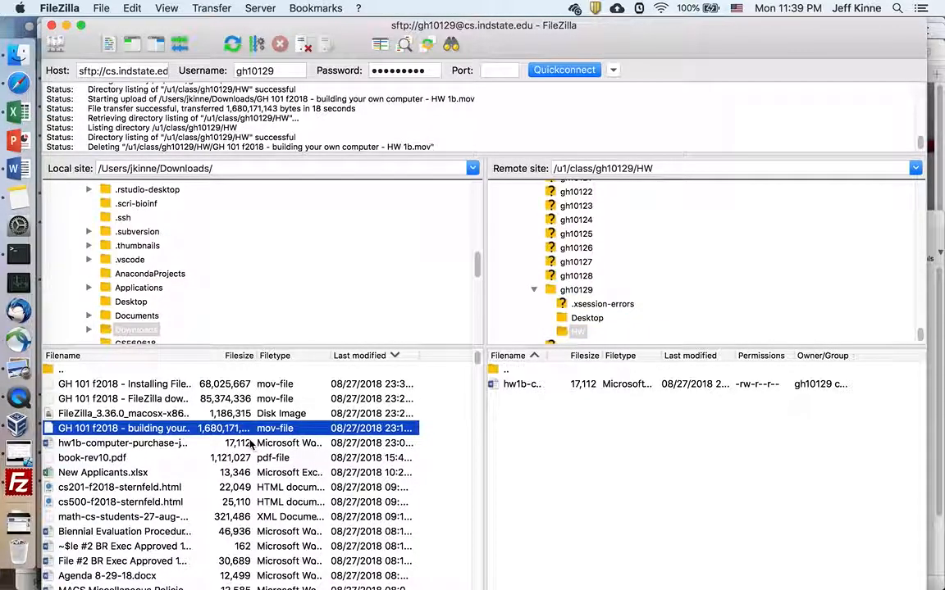
{"action": "key", "text": "super+Tab"}
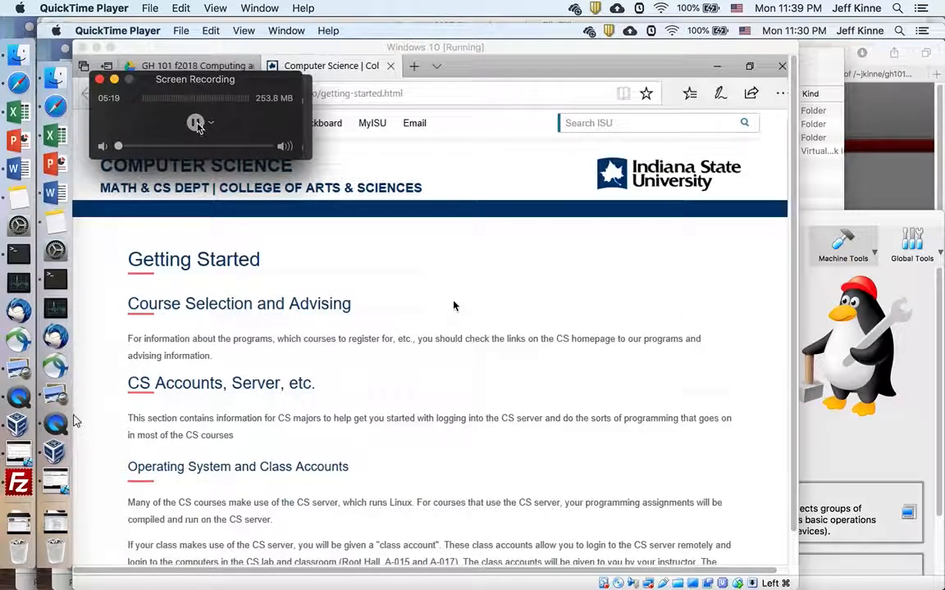
{"action": "key", "text": "super+Tab"}
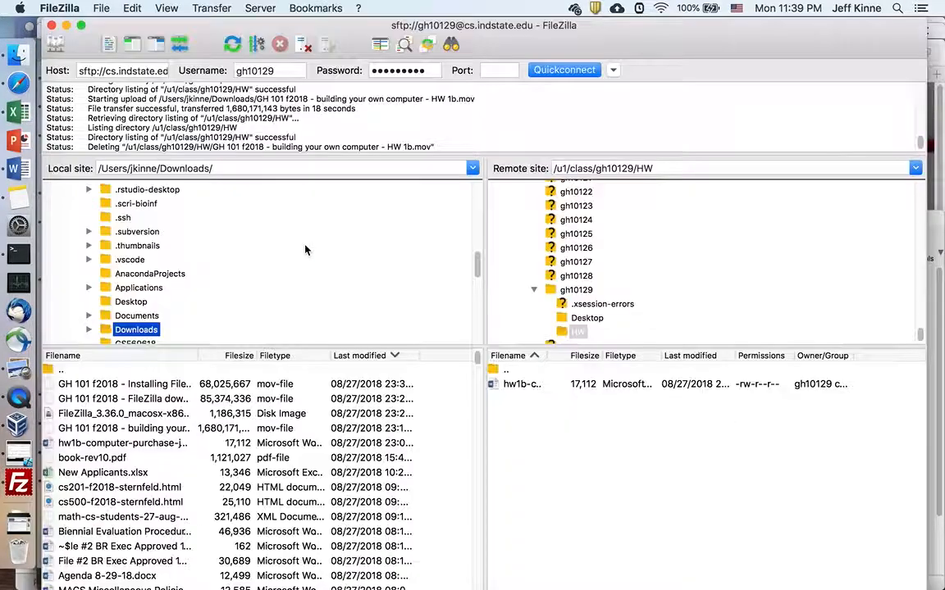
Step: Upload the local HW 1b video into the remote HW folder again
{"action": "left_click", "coordinate": [150, 429]}
{"action": "left_click_drag", "start_coordinate": [150, 432], "coordinate": [567, 441]}
{"action": "left_click", "coordinate": [226, 10]}
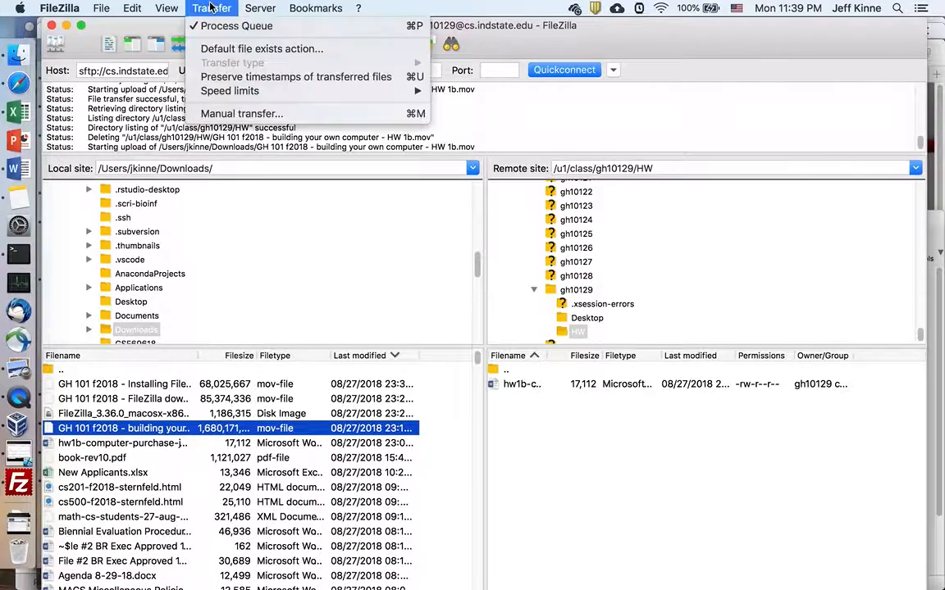
{"action": "left_click", "coordinate": [652, 519]}
{"action": "scroll", "coordinate": [483, 137], "scroll_direction": "down", "scroll_amount": 1}
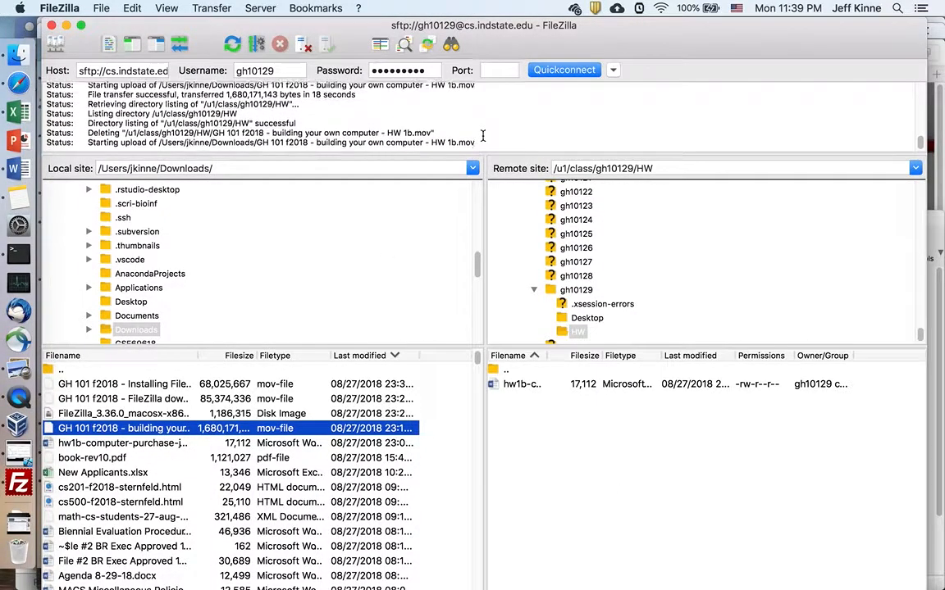
Step: Turn on the connection tab bar and the file-list status bars, then check QuickTime and return
{"action": "left_click", "coordinate": [209, 7]}
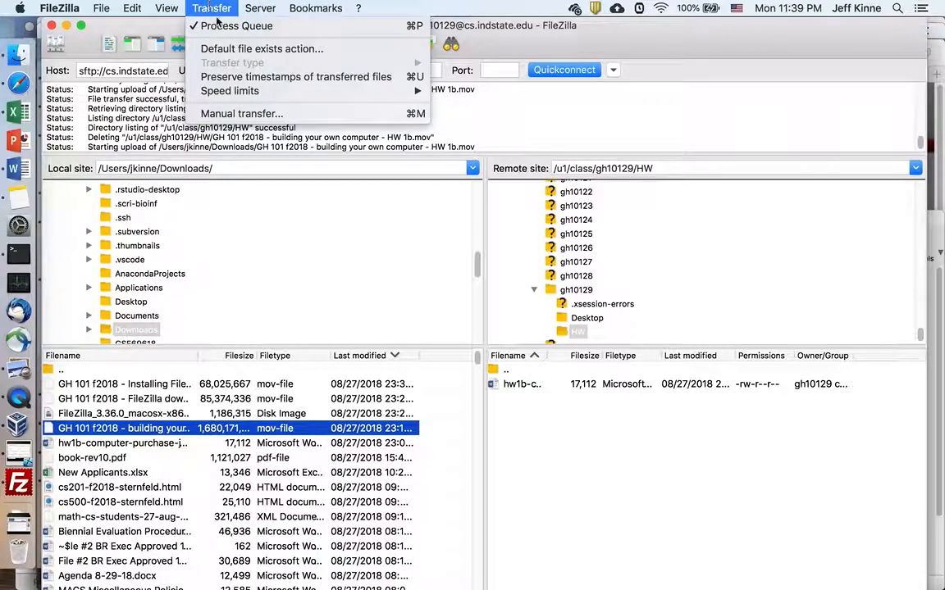
{"action": "mouse_move", "coordinate": [256, 96]}
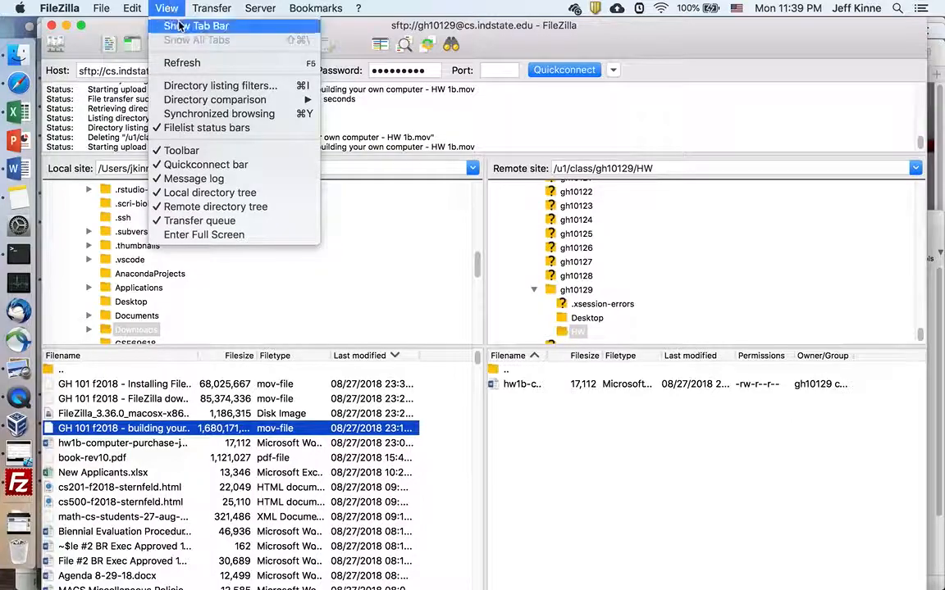
{"action": "left_click", "coordinate": [181, 26]}
{"action": "left_click", "coordinate": [158, 8]}
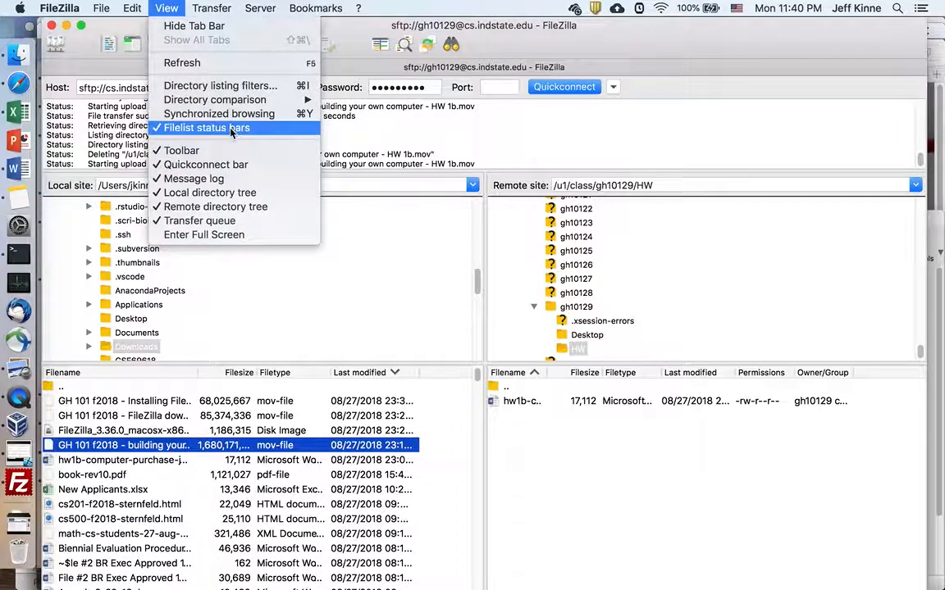
{"action": "left_click", "coordinate": [641, 510]}
{"action": "key", "text": "super+Tab"}
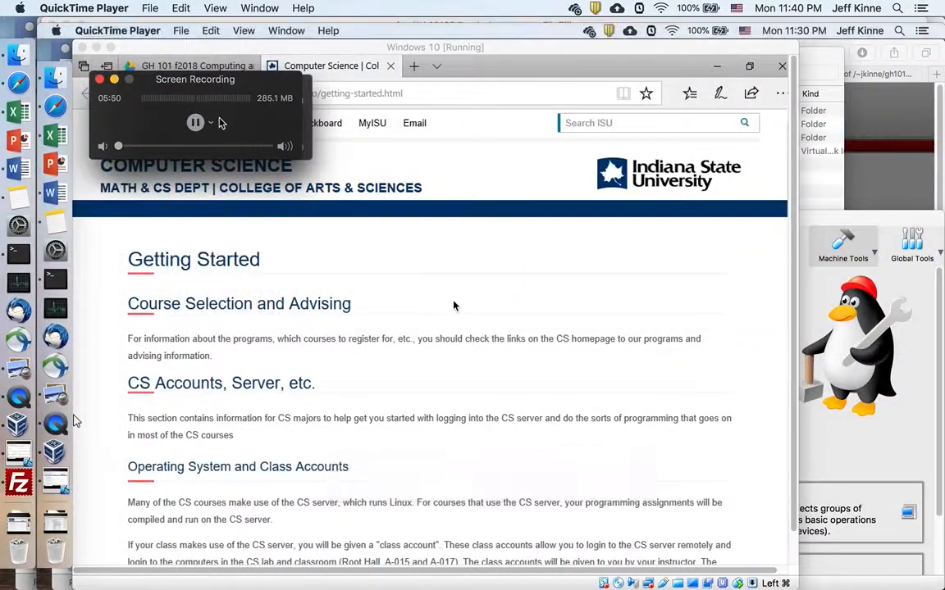
{"action": "key", "text": "super+Tab"}
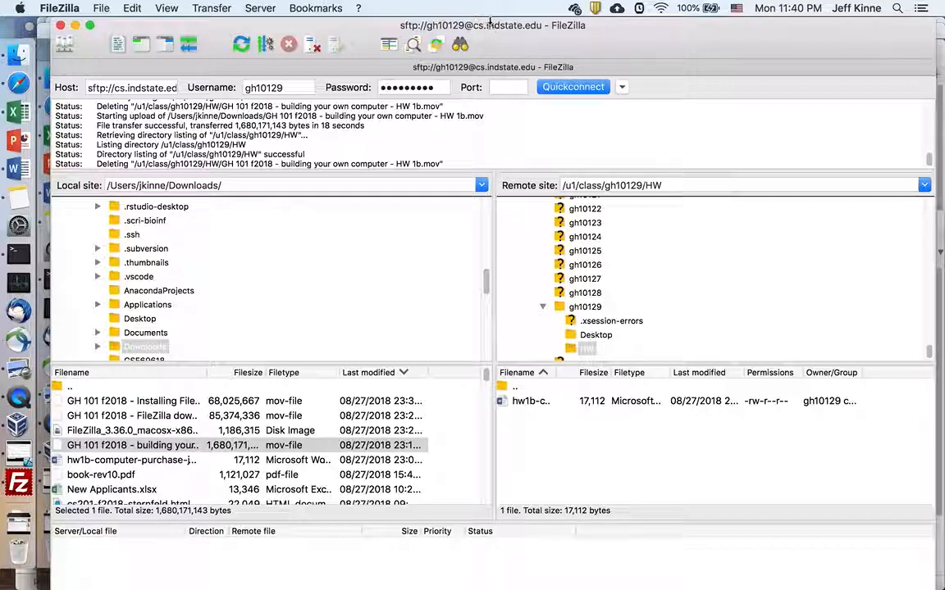
Step: Shrink the window and upload the HW 1b video from Downloads into the remote HW folder
{"action": "mouse_move", "coordinate": [489, 18]}
{"action": "left_mouse_down"}
{"action": "mouse_move", "coordinate": [490, 114]}
{"action": "mouse_move", "coordinate": [479, 32]}
{"action": "left_mouse_up"}
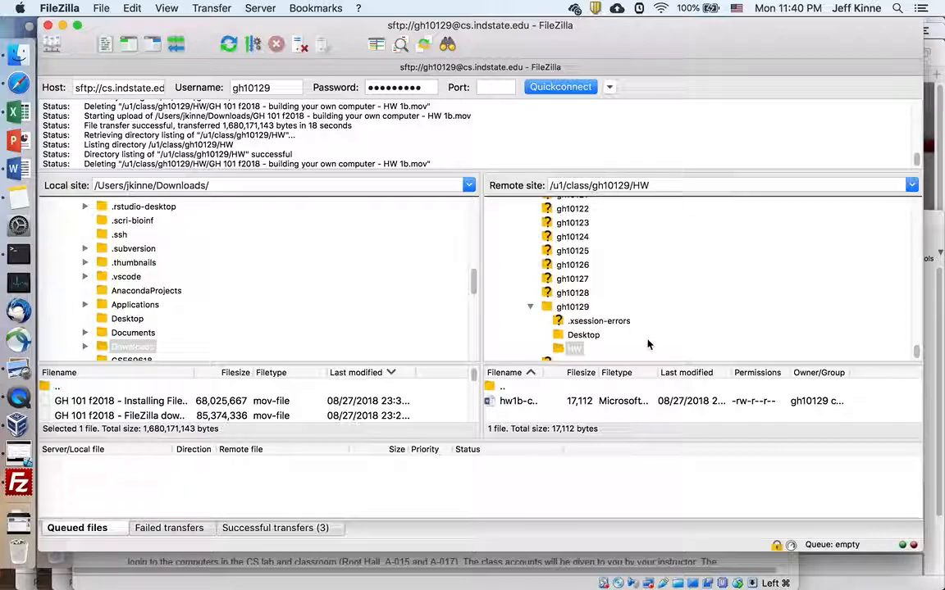
{"action": "left_click", "coordinate": [153, 401]}
{"action": "key", "text": "Down"}
{"action": "key", "text": "Down"}
{"action": "key", "text": "Down"}
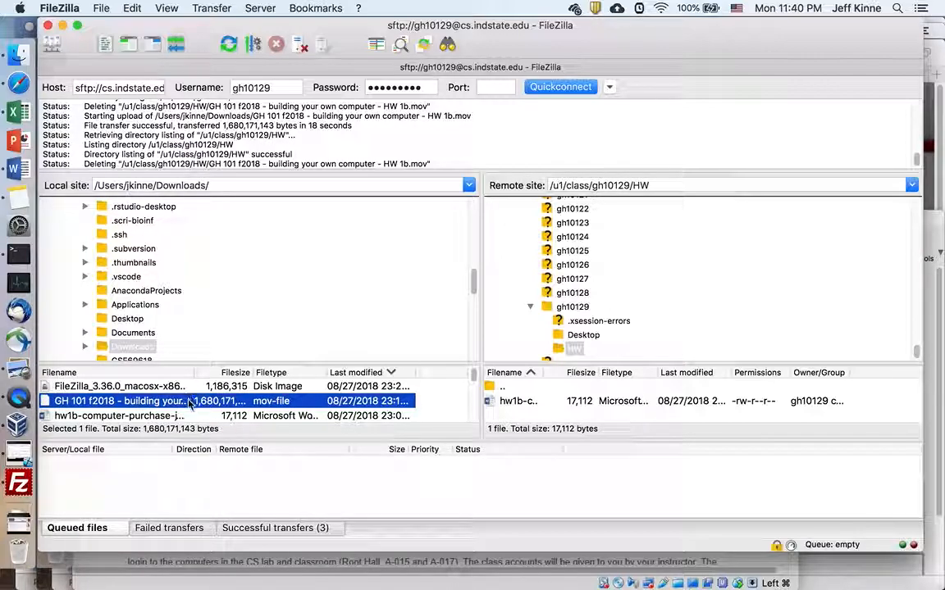
{"action": "left_click_drag", "start_coordinate": [191, 401], "coordinate": [545, 416]}
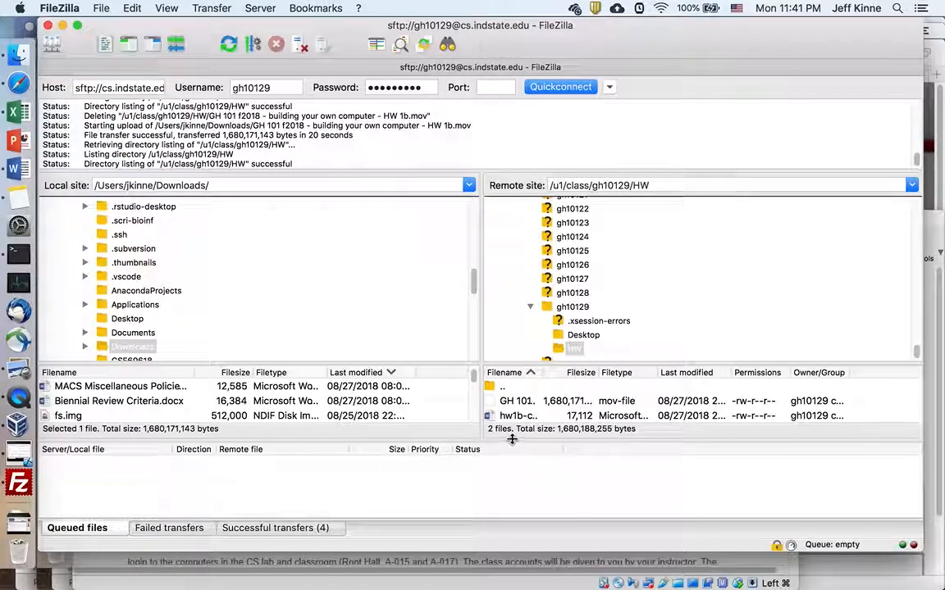
Step: Make the file lists taller and choose Delete on the uploaded video on the server
{"action": "left_click_drag", "start_coordinate": [512, 440], "coordinate": [513, 470]}
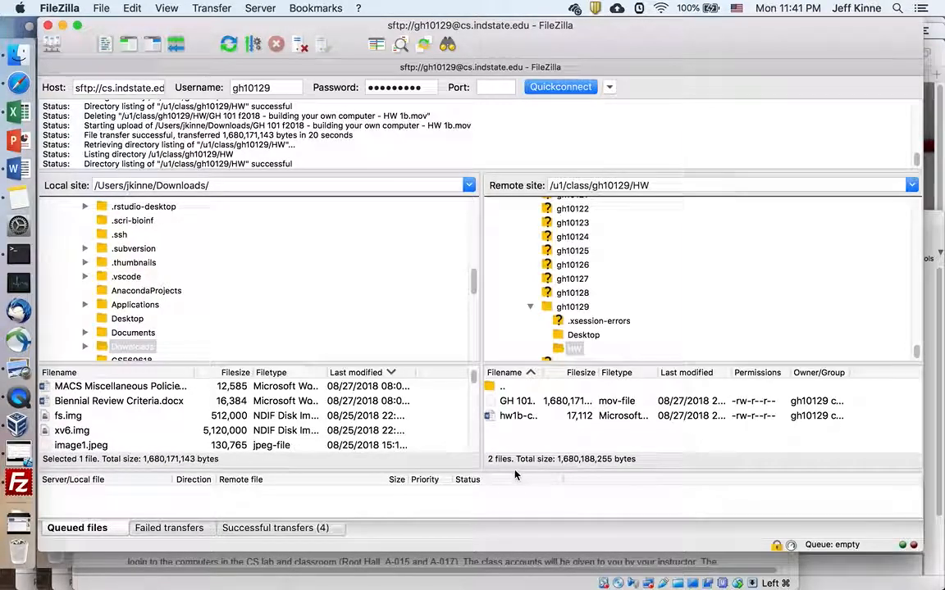
{"action": "left_click", "coordinate": [522, 403]}
{"action": "right_click", "coordinate": [522, 403]}
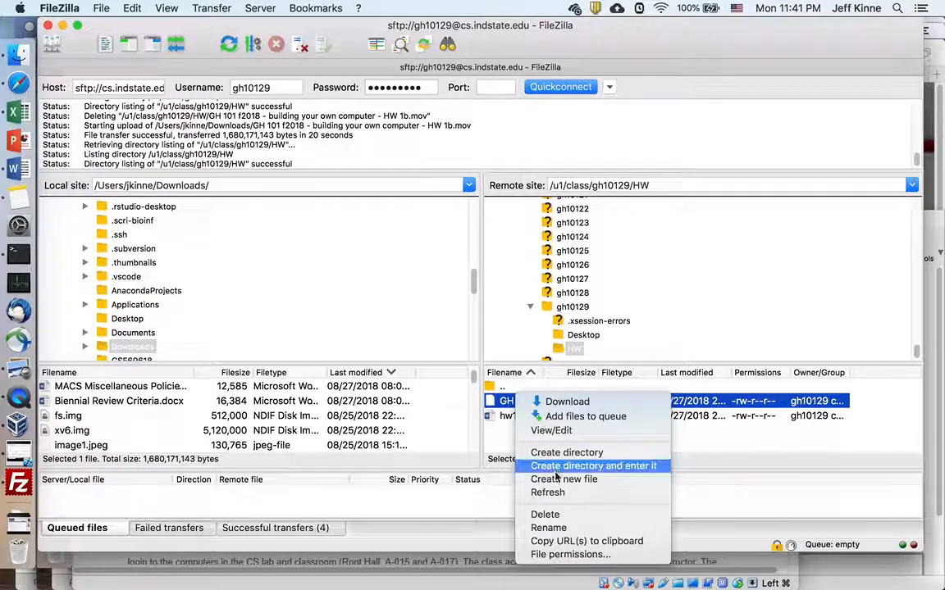
{"action": "left_click", "coordinate": [546, 515]}
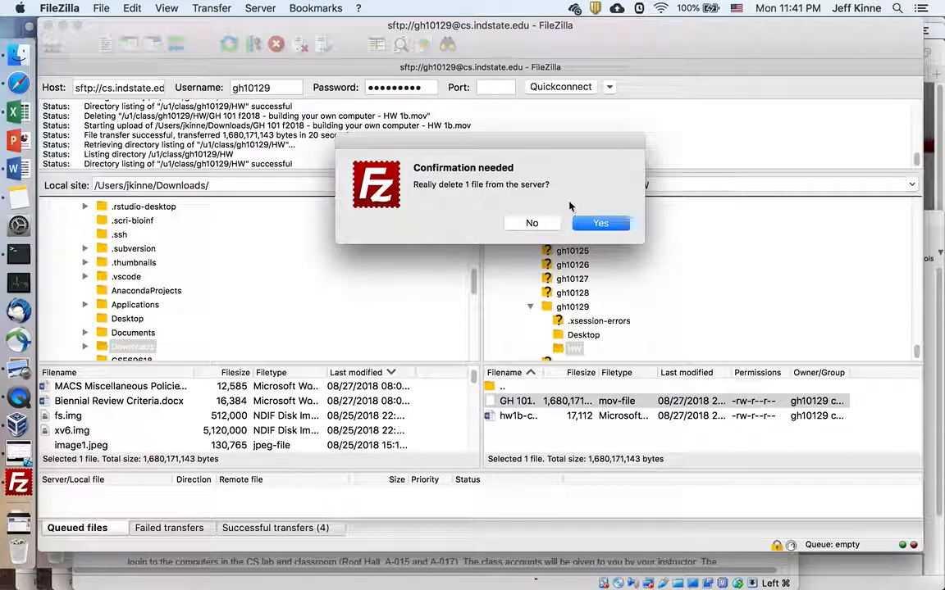
Step: Confirm deleting the video, then browse the remote Desktop folder and return to HW
{"action": "left_click", "coordinate": [600, 224]}
{"action": "left_click", "coordinate": [581, 335]}
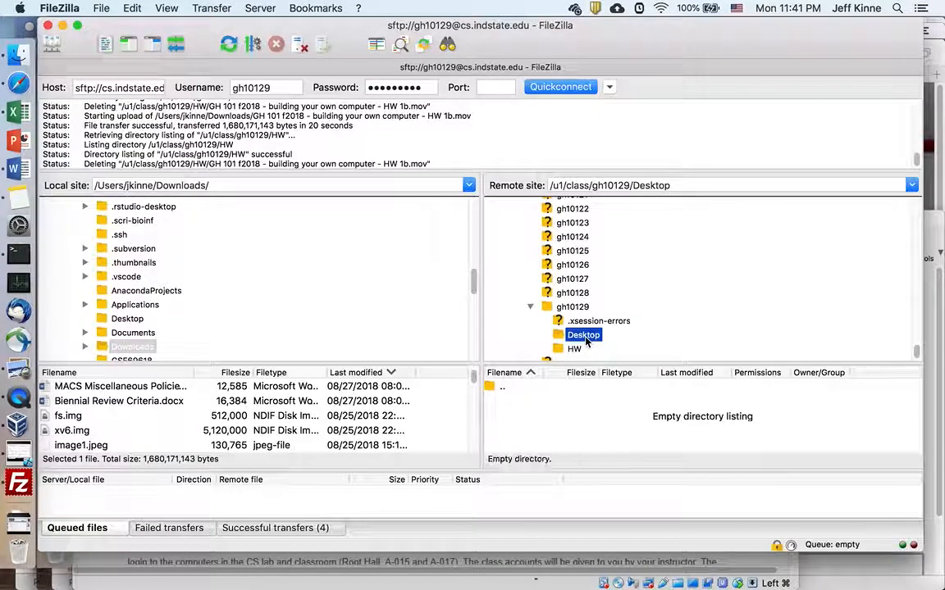
{"action": "left_click", "coordinate": [574, 349]}
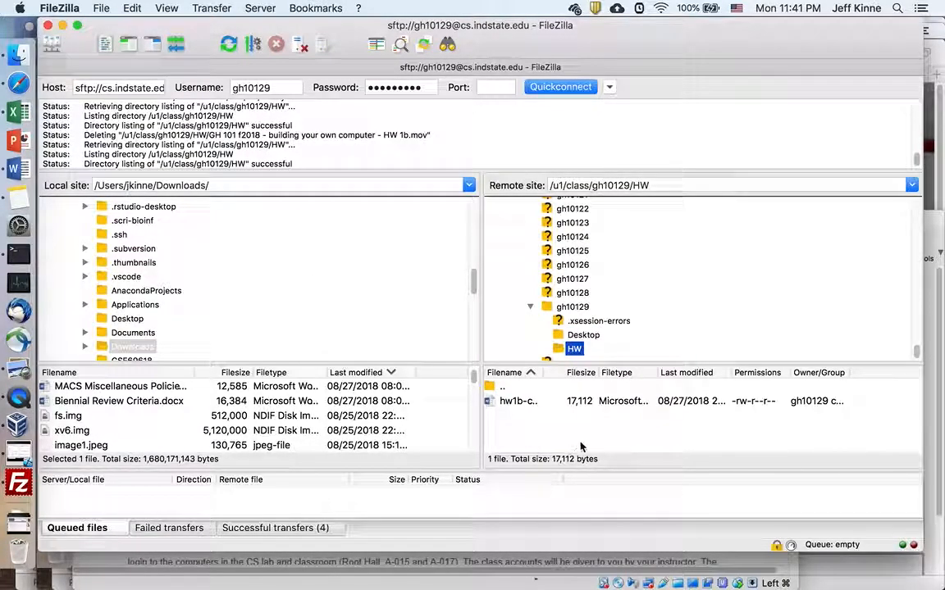
{"action": "scroll", "coordinate": [160, 298], "scroll_direction": "up", "scroll_amount": 5}
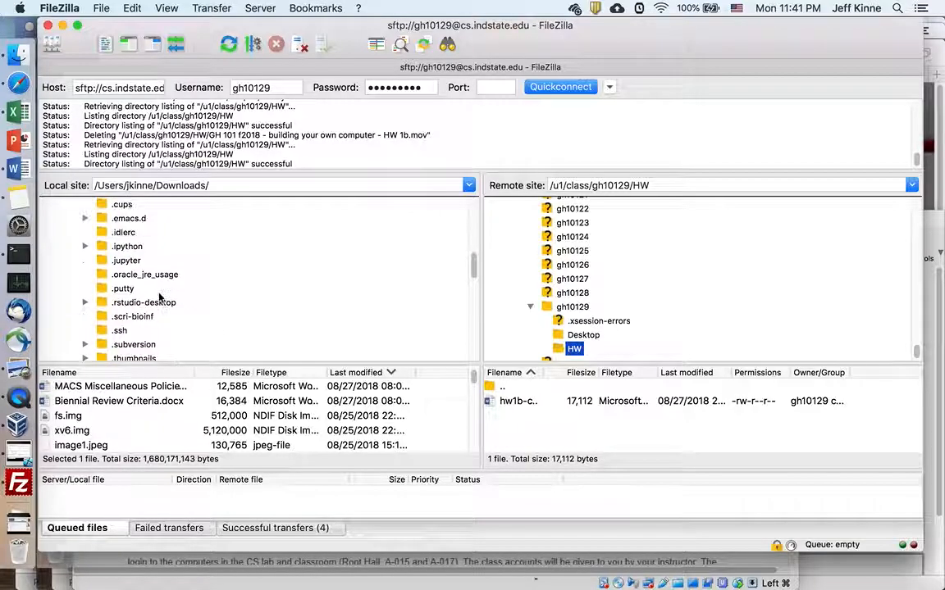
{"action": "scroll", "coordinate": [160, 298], "scroll_direction": "down", "scroll_amount": 5}
{"action": "scroll", "coordinate": [160, 297], "scroll_direction": "up", "scroll_amount": 5}
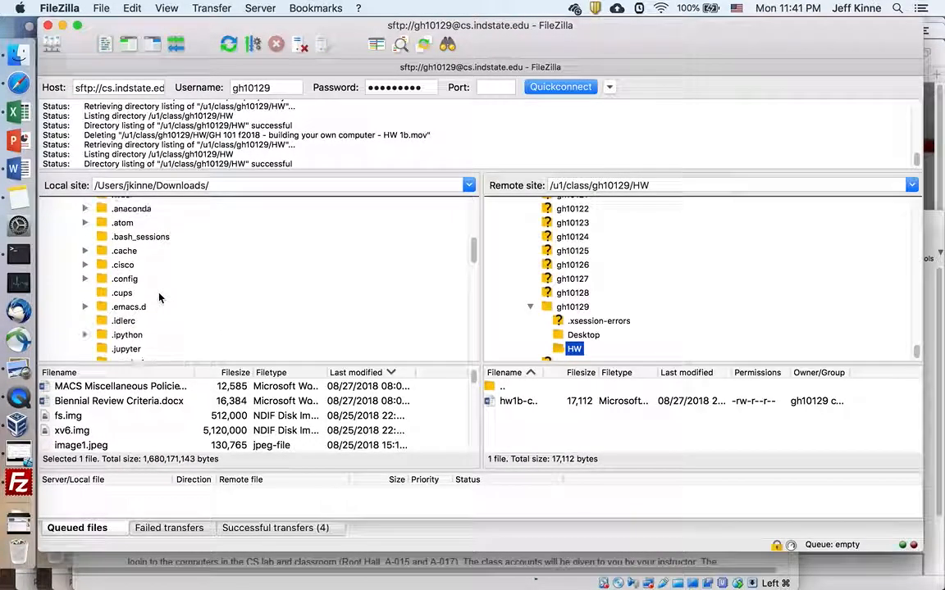
{"action": "scroll", "coordinate": [160, 298], "scroll_direction": "up", "scroll_amount": 3}
Step: Click into the local site path, then enter port 22 in the quickconnect bar and clear it
{"action": "left_click", "coordinate": [219, 185]}
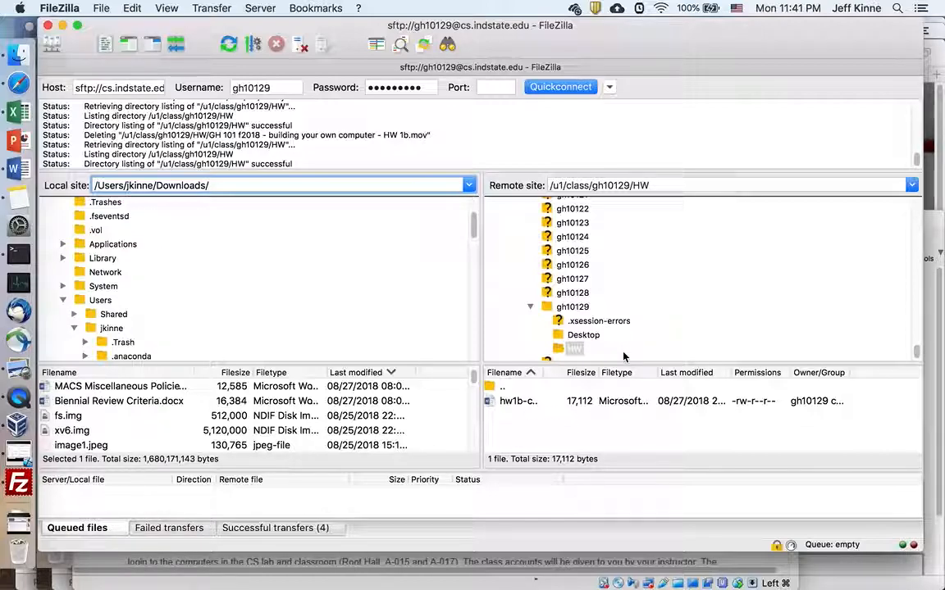
{"action": "left_click", "coordinate": [492, 87]}
{"action": "type", "text": "22"}
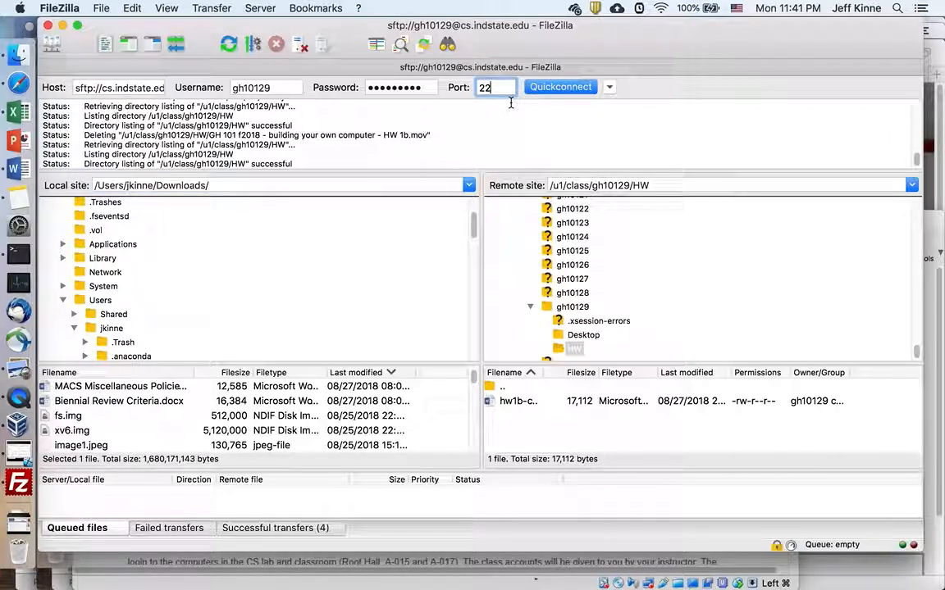
{"action": "key", "text": "BackSpace"}
{"action": "key", "text": "BackSpace"}
{"action": "left_click", "coordinate": [102, 8]}
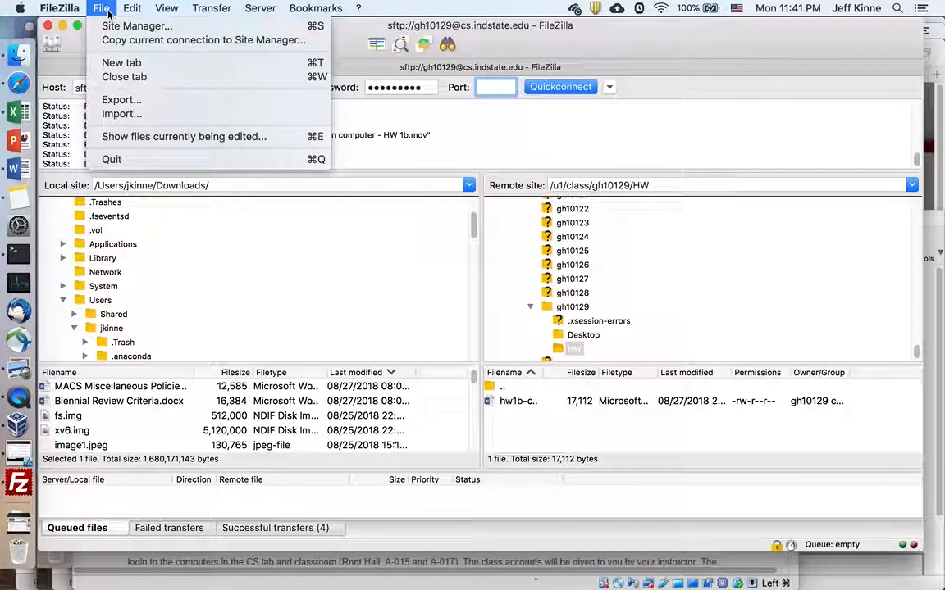
Step: Add a new Site Manager entry named cs.indstate.edu
{"action": "left_click", "coordinate": [119, 27]}
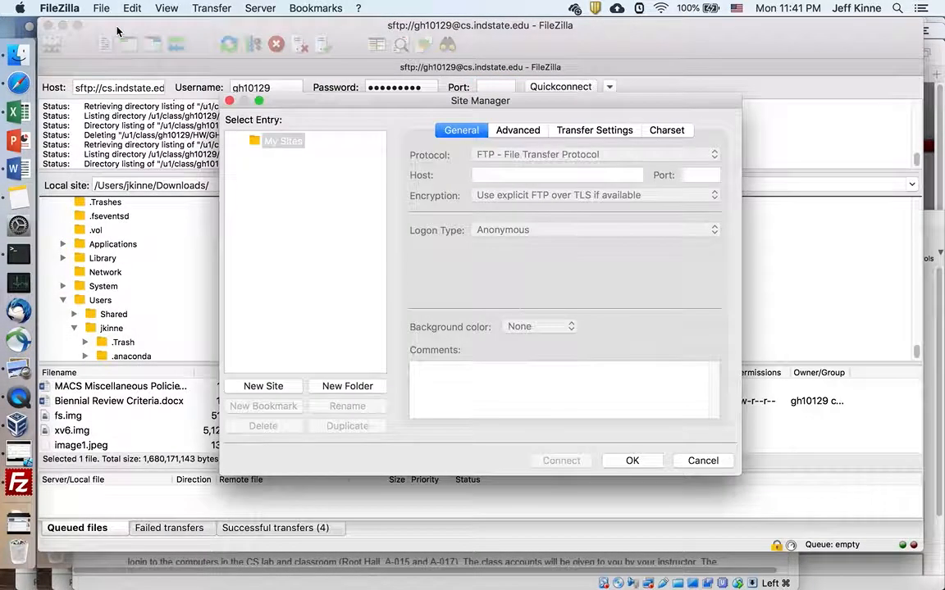
{"action": "left_click", "coordinate": [274, 390]}
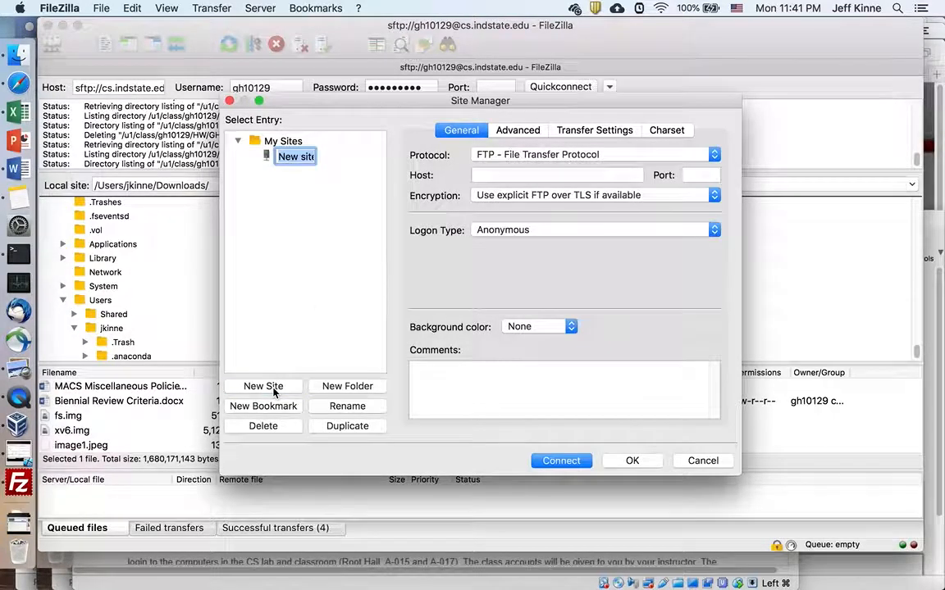
{"action": "type", "text": "cs.ind"}
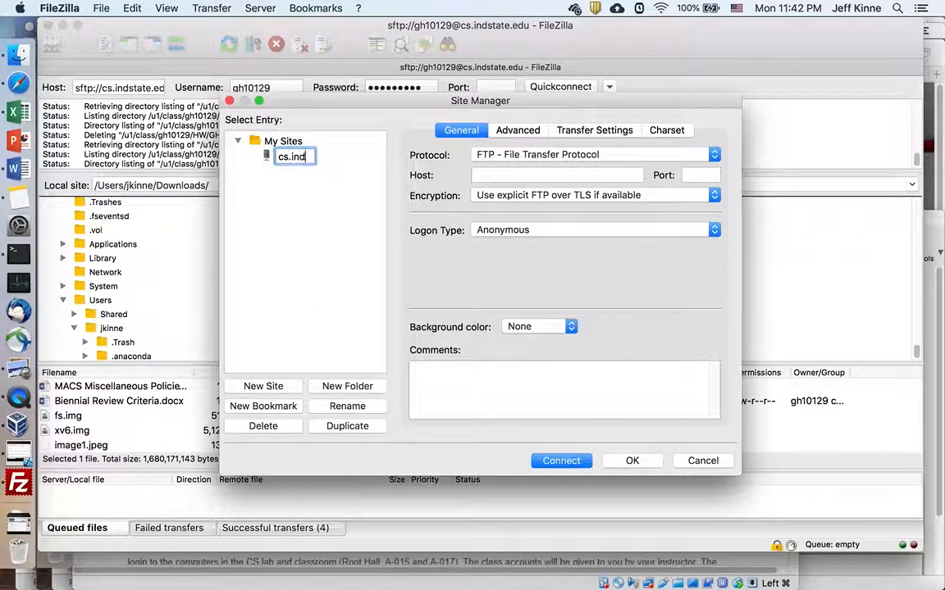
{"action": "type", "text": "state.edu"}
{"action": "key", "text": "Return"}
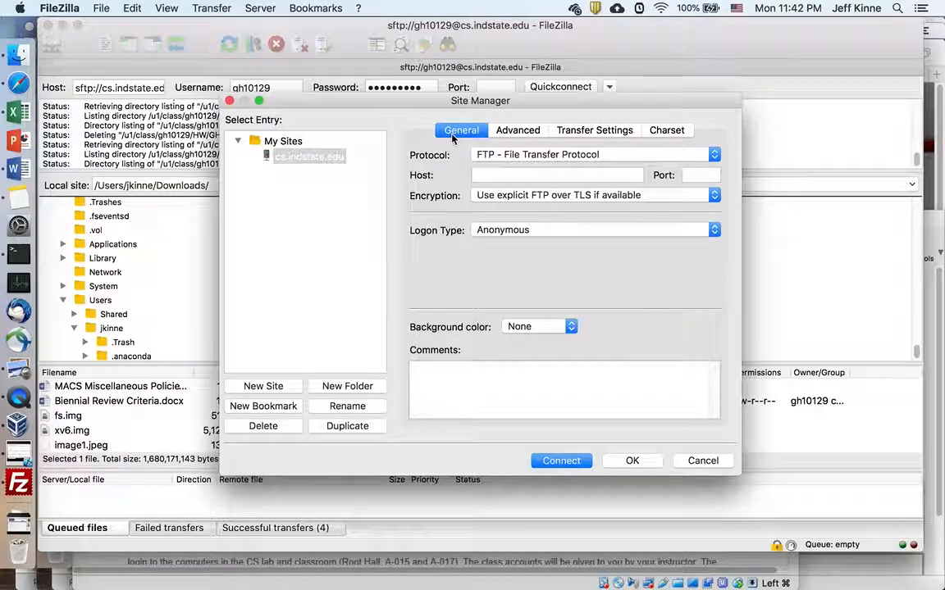
Step: Set the site's protocol to SFTP, host cs.indstate.edu, and port 22
{"action": "left_click", "coordinate": [611, 156]}
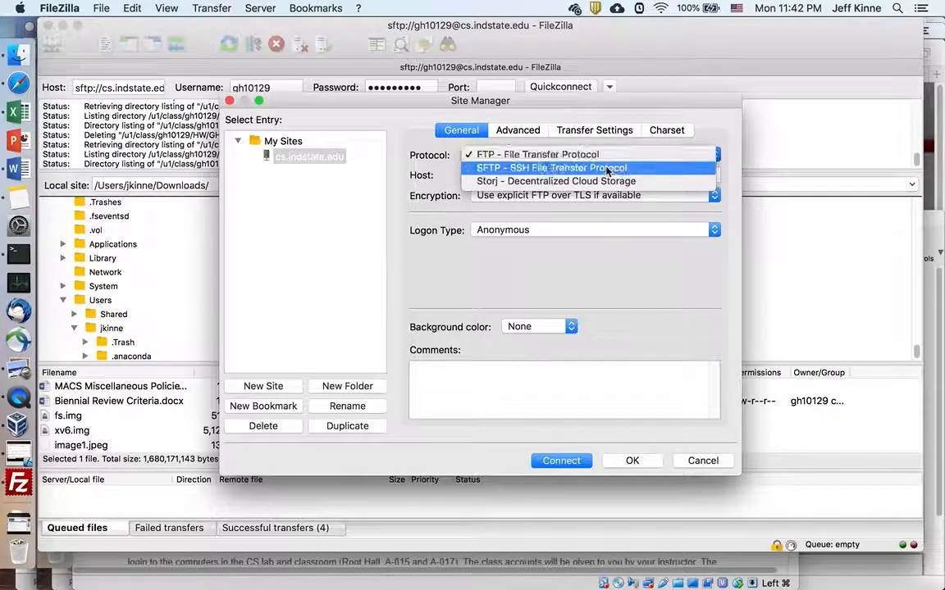
{"action": "left_click", "coordinate": [604, 167]}
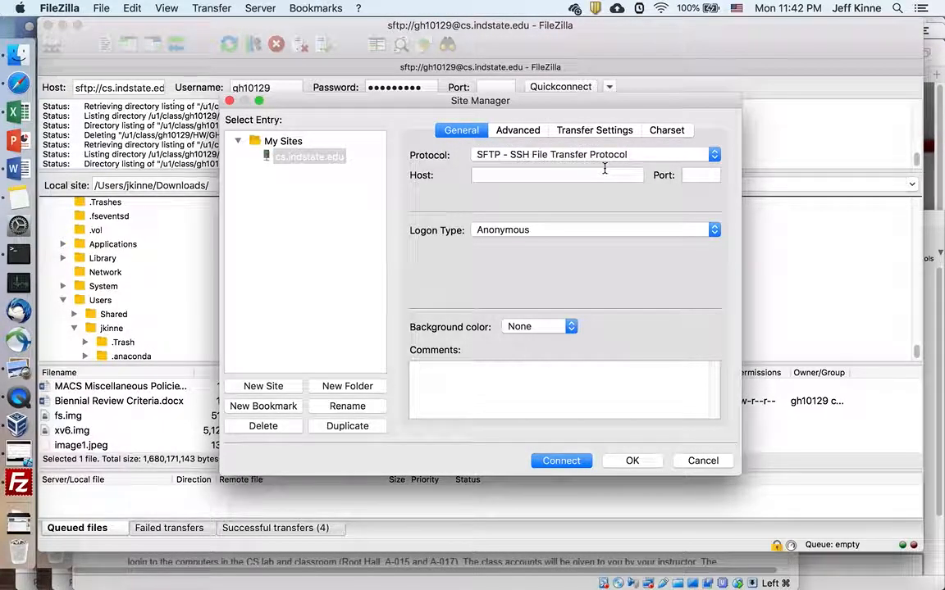
{"action": "left_click", "coordinate": [591, 178]}
{"action": "type", "text": "cs"}
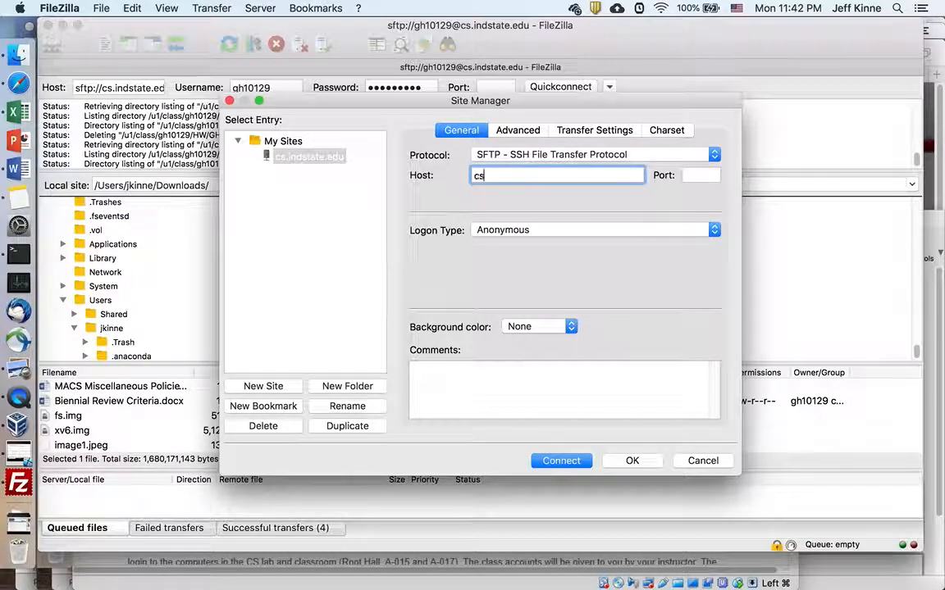
{"action": "type", "text": ".indstate.edu"}
{"action": "key", "text": "Tab"}
{"action": "type", "text": "2"}
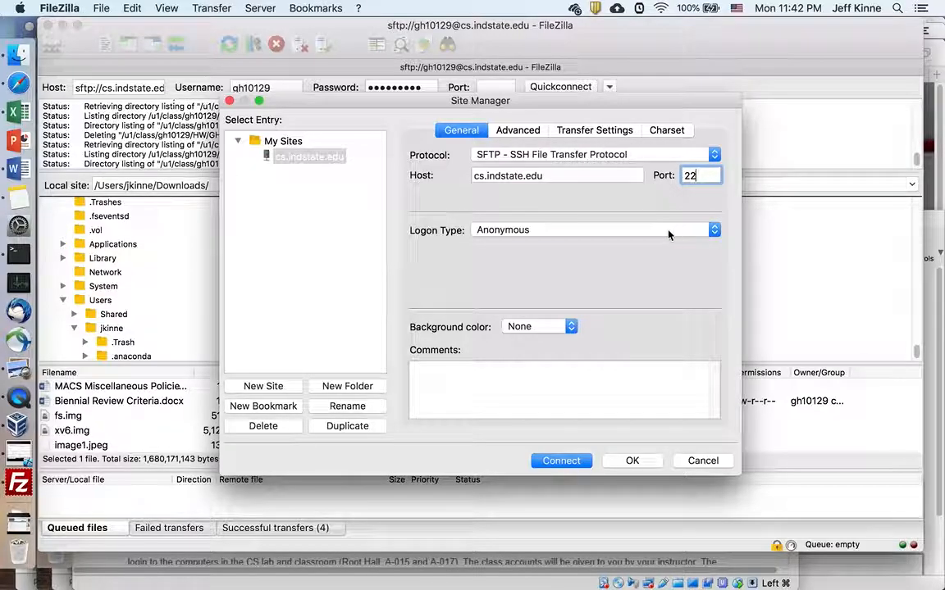
Step: Choose Normal logon with the class account username and save the site, acknowledging the password alert
{"action": "left_click", "coordinate": [603, 231]}
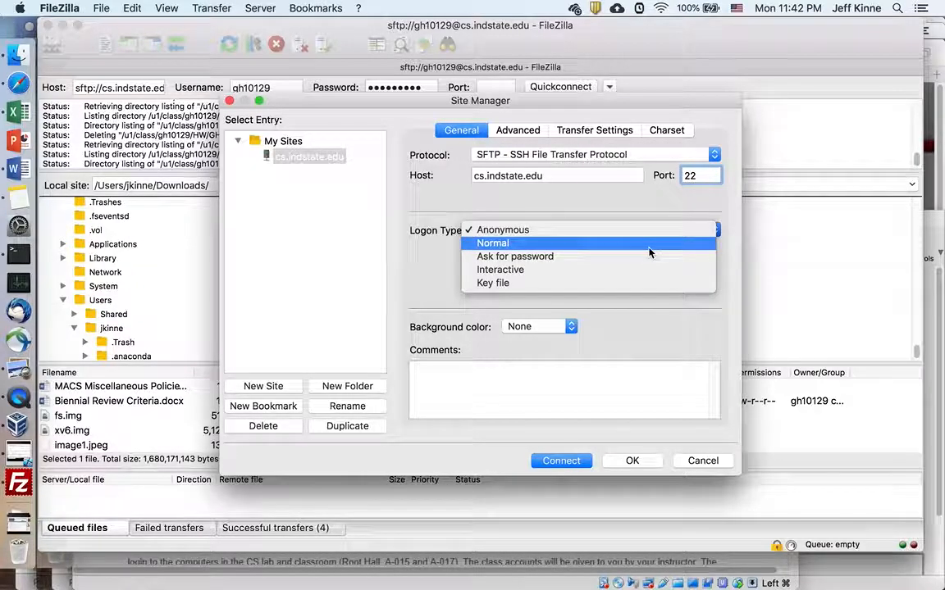
{"action": "left_click", "coordinate": [649, 244]}
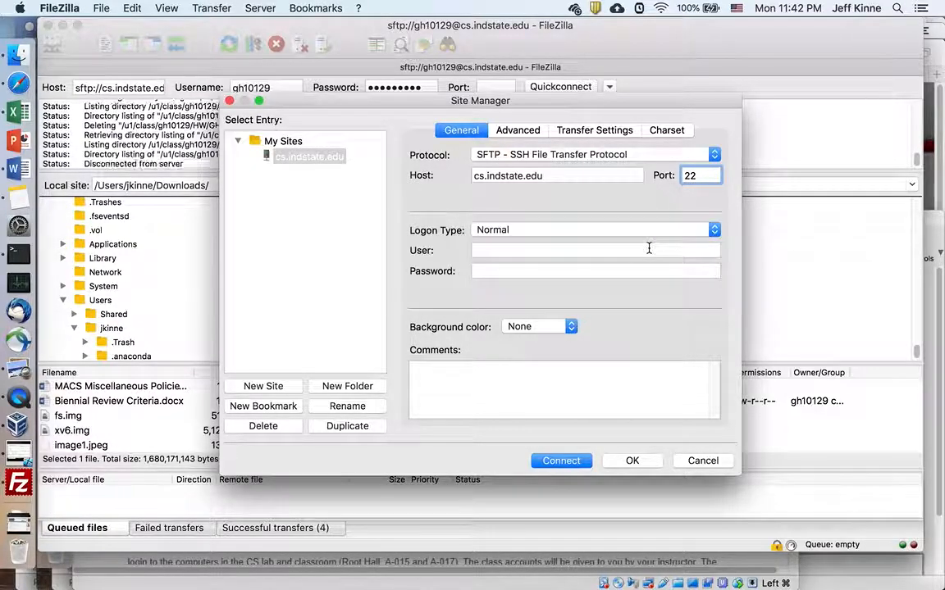
{"action": "left_click", "coordinate": [602, 251]}
{"action": "type", "text": "gh101"}
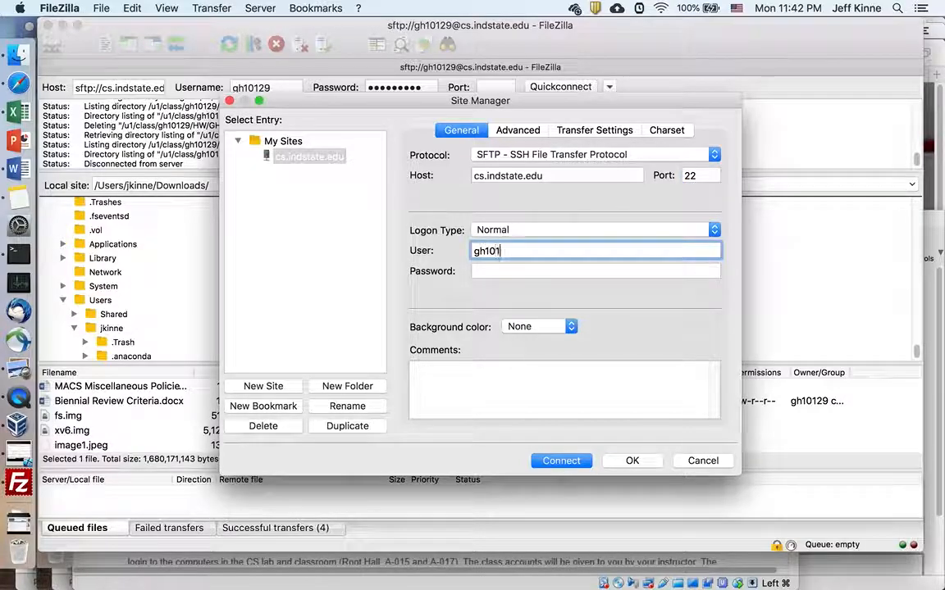
{"action": "type", "text": "29"}
{"action": "left_click", "coordinate": [633, 461]}
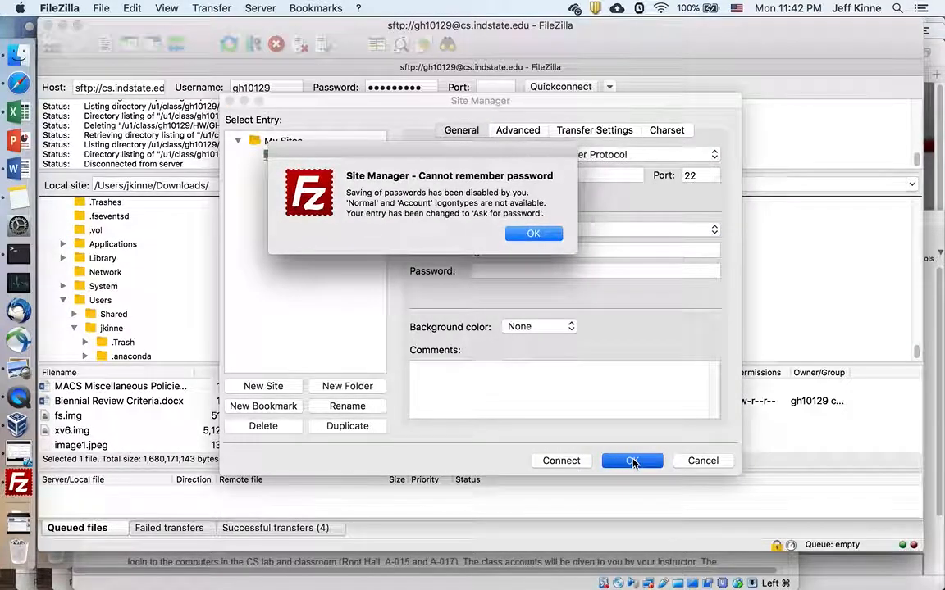
{"action": "left_click", "coordinate": [531, 235]}
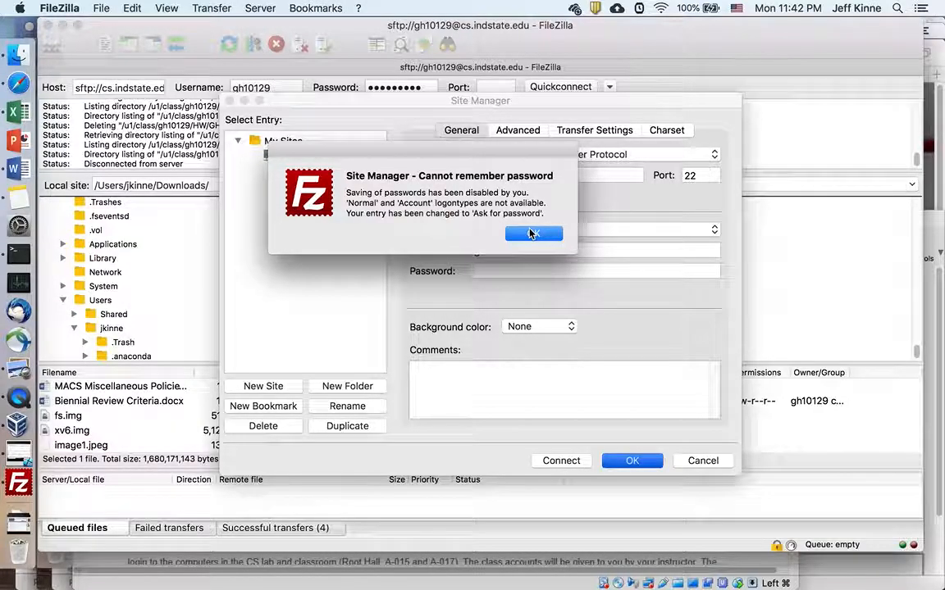
{"action": "left_click", "coordinate": [531, 235]}
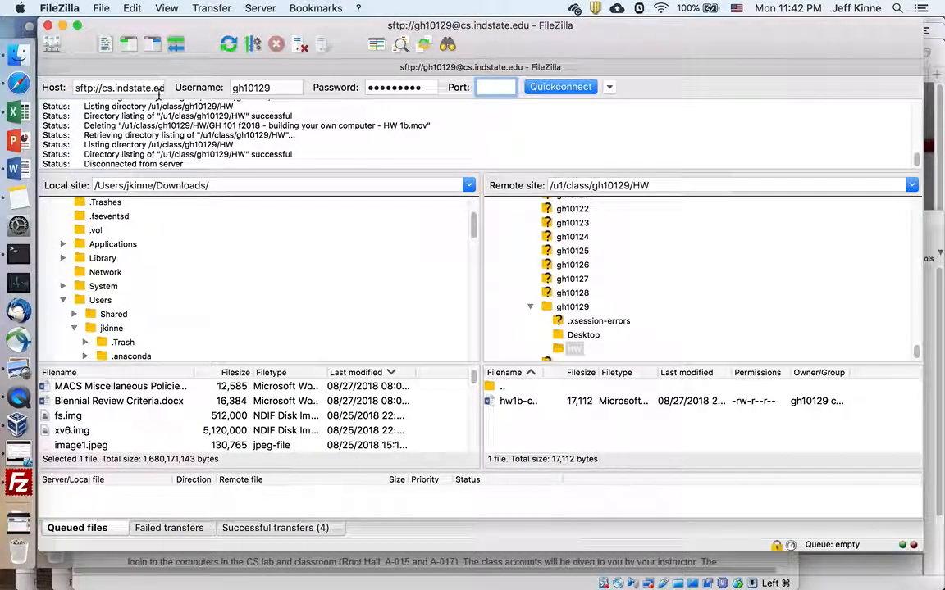
{"action": "left_click", "coordinate": [106, 9]}
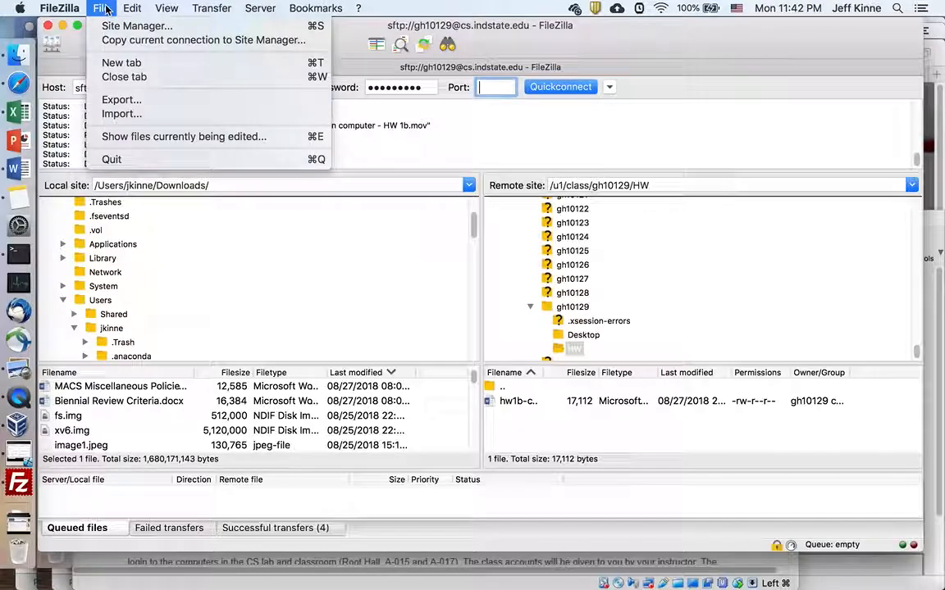
{"action": "left_click", "coordinate": [527, 98]}
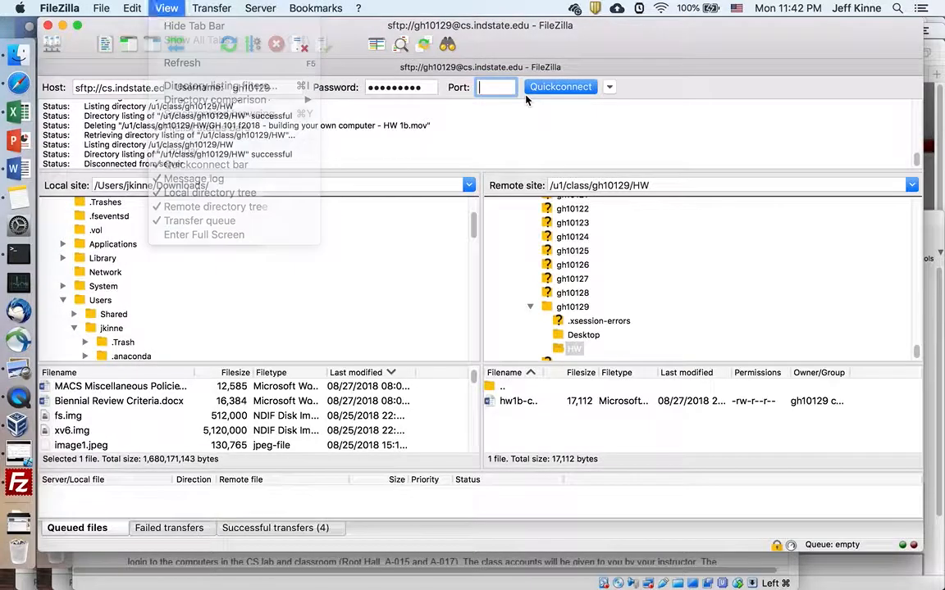
{"action": "left_click", "coordinate": [104, 8]}
{"action": "left_click", "coordinate": [123, 26]}
{"action": "left_click", "coordinate": [325, 156]}
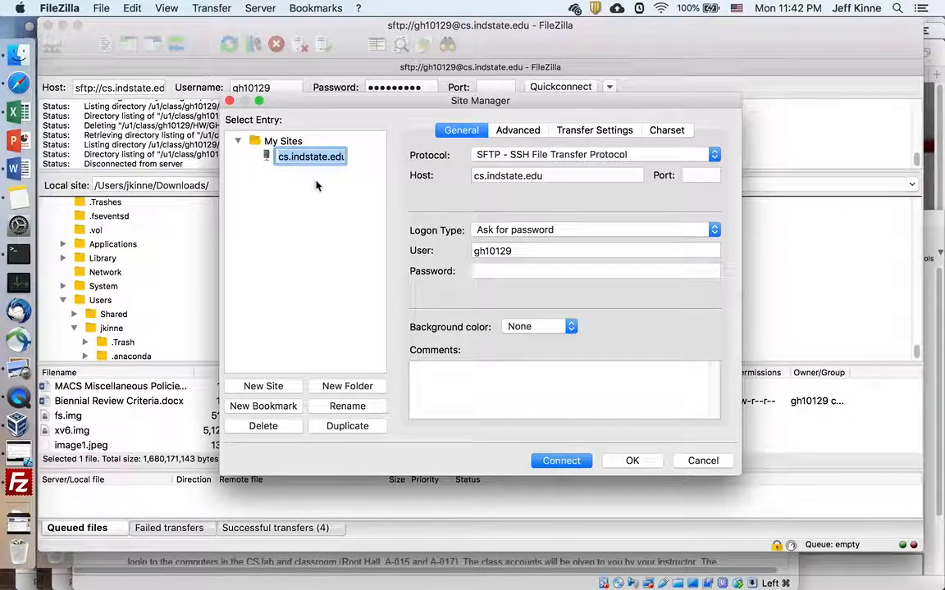
{"action": "left_click", "coordinate": [353, 302]}
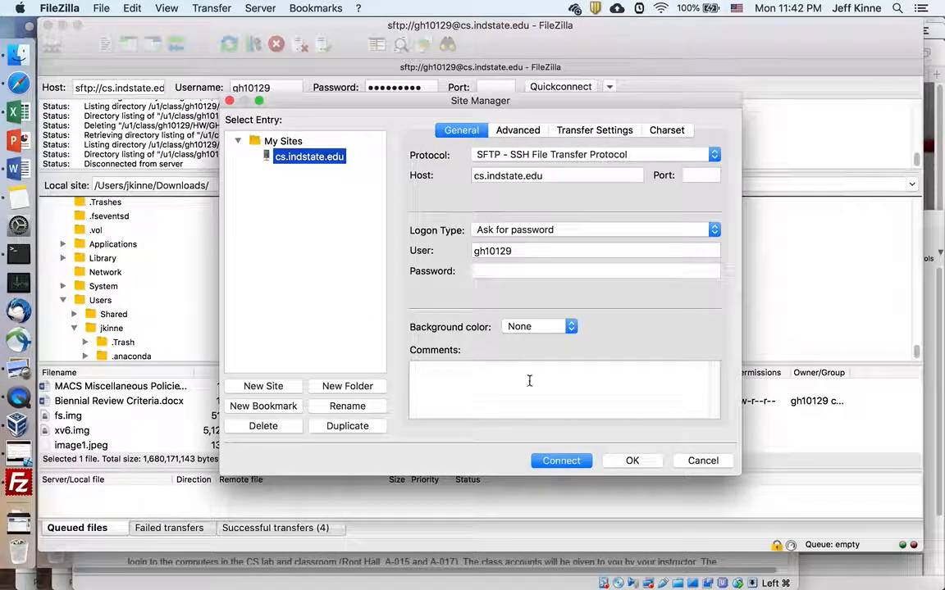
{"action": "left_click", "coordinate": [574, 464]}
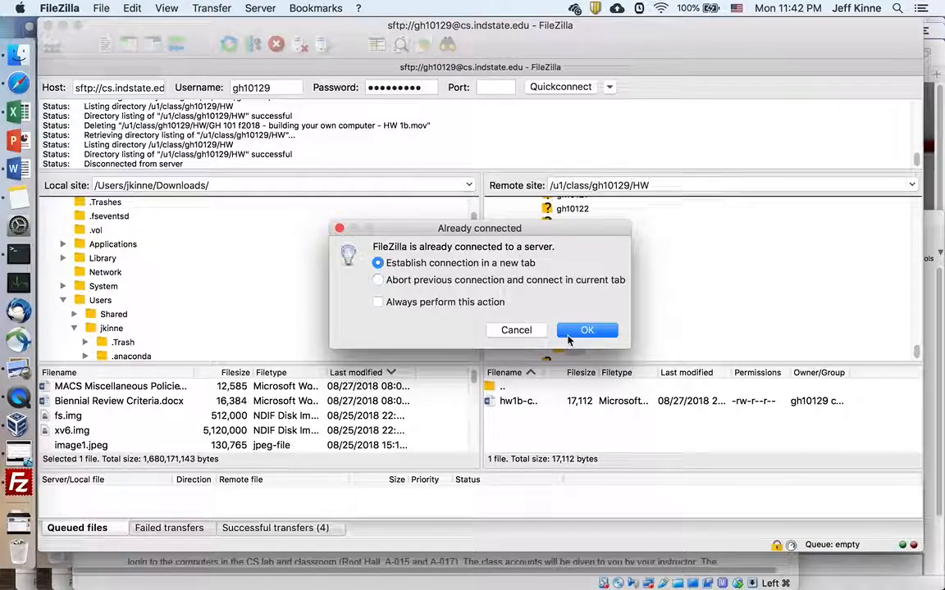
{"action": "left_click", "coordinate": [533, 330]}
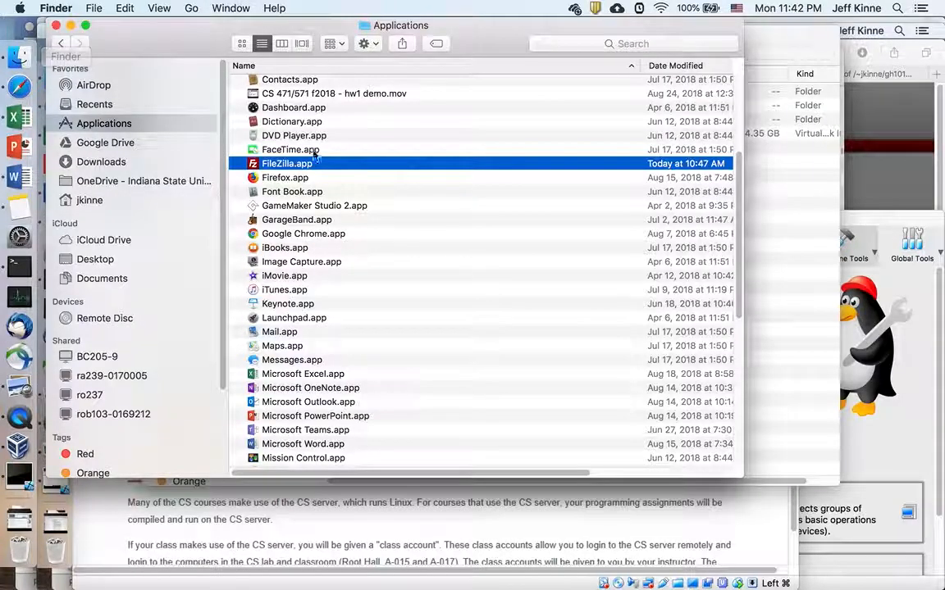
Step: Relaunch FileZilla and connect through the saved cs.indstate.edu entry in Site Manager
{"action": "double_click", "coordinate": [308, 163]}
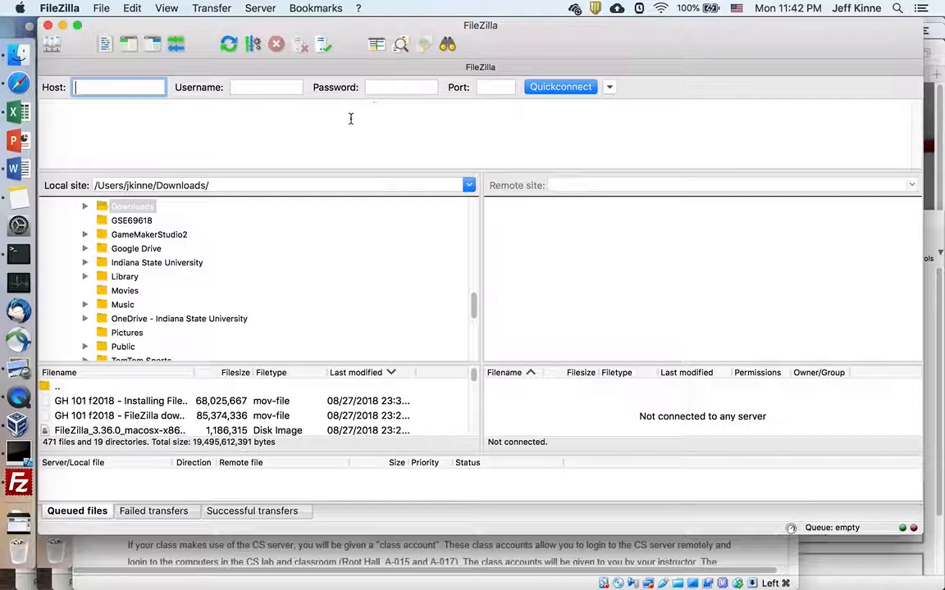
{"action": "left_click", "coordinate": [101, 8]}
{"action": "left_click", "coordinate": [105, 27]}
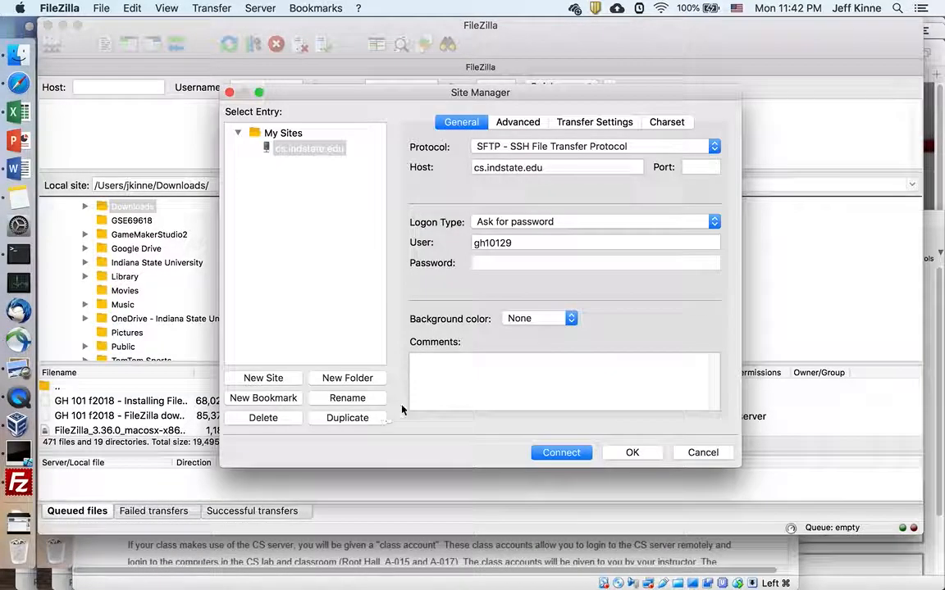
{"action": "left_click", "coordinate": [308, 149]}
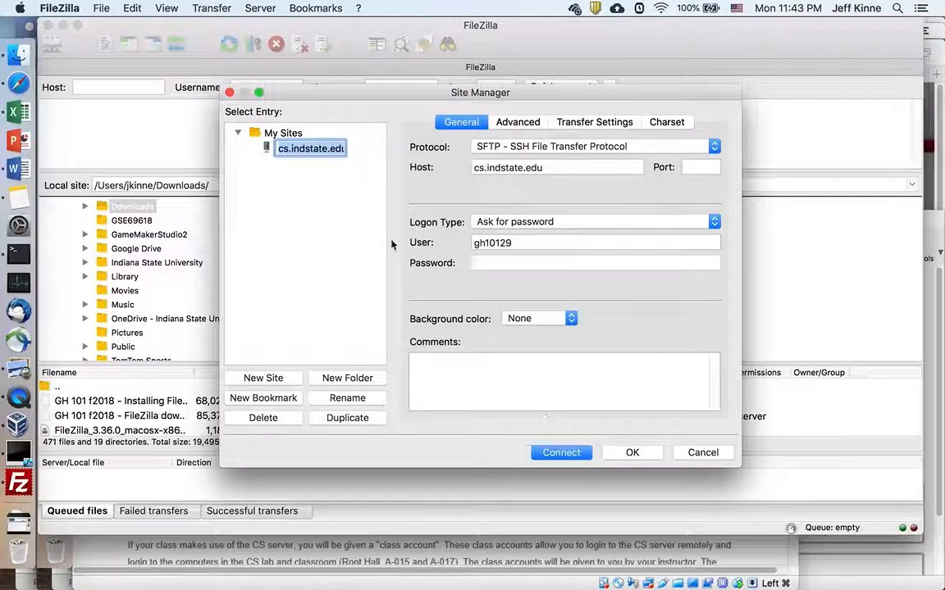
{"action": "left_click", "coordinate": [569, 453]}
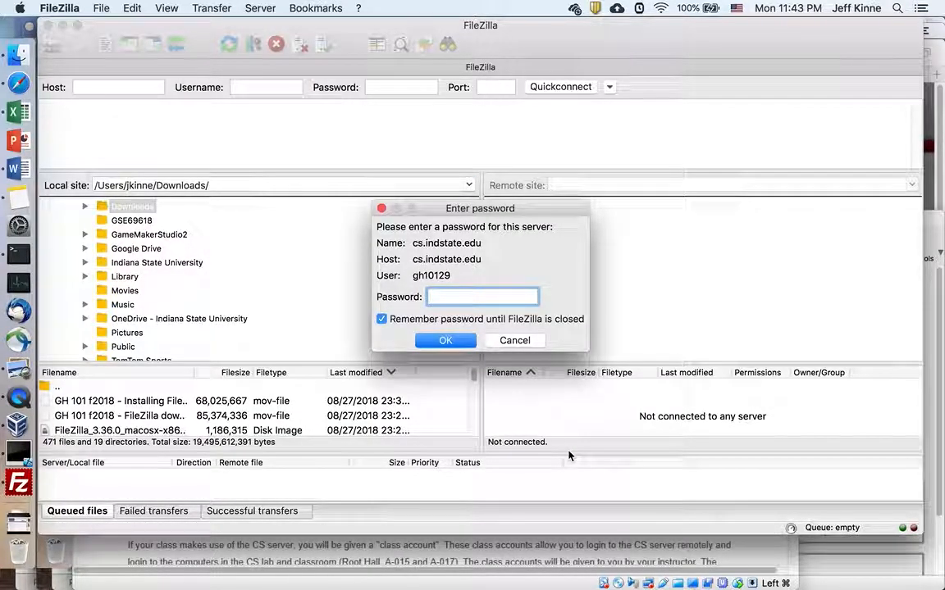
Step: Enter the account password to log in to cs.indstate.edu
{"action": "type", "text": "********"}
{"action": "key", "text": "Return"}
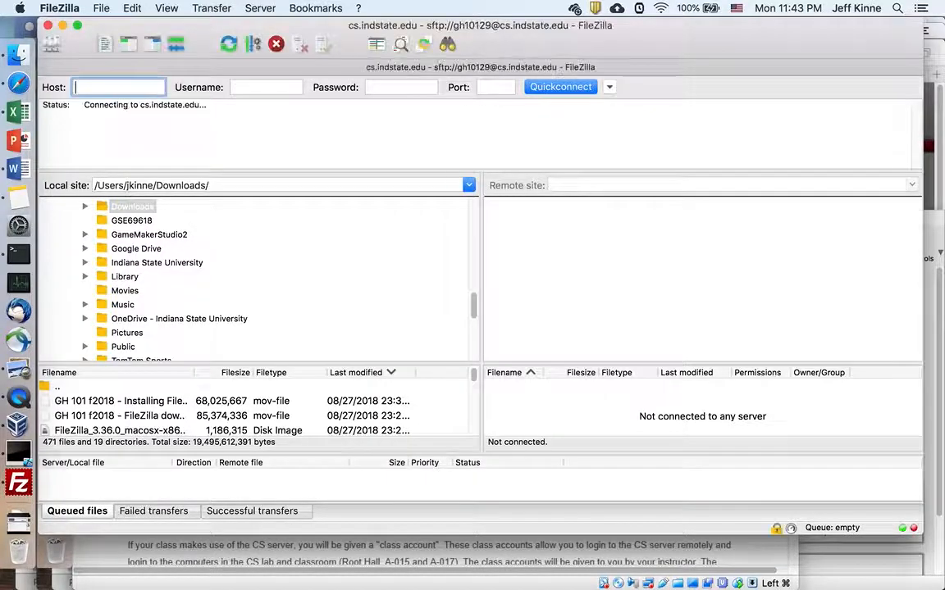
{"action": "scroll", "coordinate": [576, 401], "scroll_direction": "down", "scroll_amount": 3}
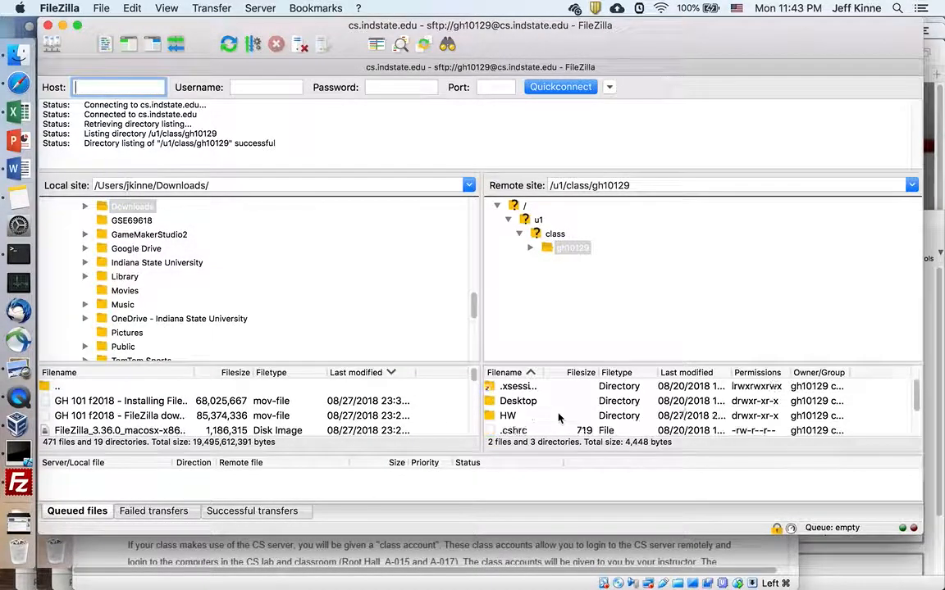
{"action": "scroll", "coordinate": [559, 418], "scroll_direction": "up", "scroll_amount": 3}
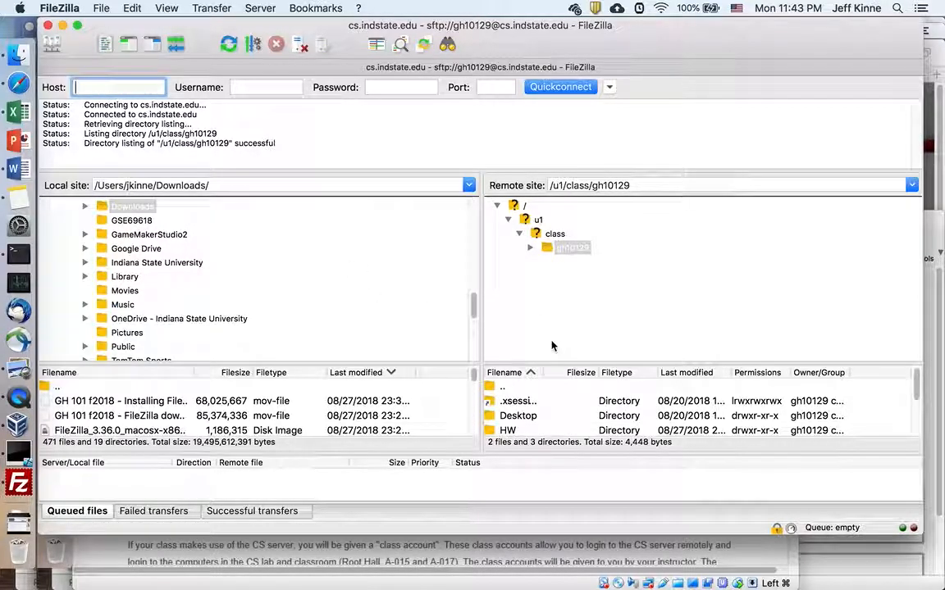
Step: Open the HW folder under the remote home directory and widen the Filename column to show full names
{"action": "left_click", "coordinate": [533, 251]}
{"action": "left_click", "coordinate": [573, 290]}
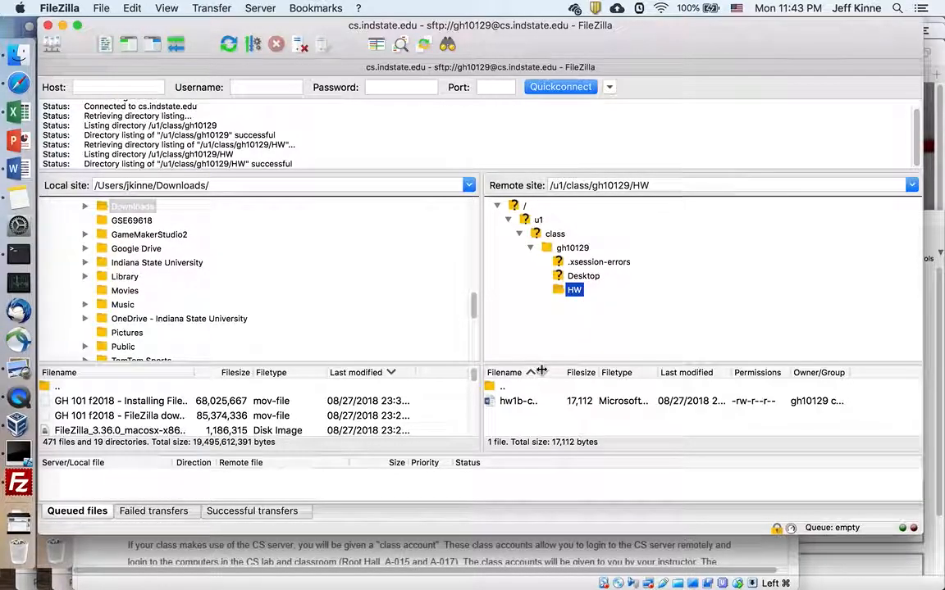
{"action": "left_click_drag", "start_coordinate": [541, 370], "coordinate": [726, 374]}
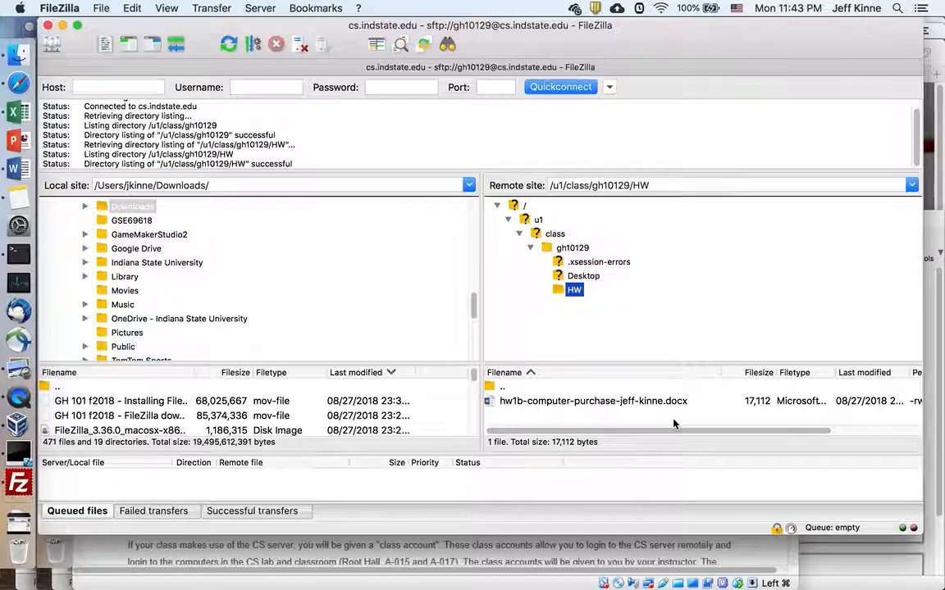
{"action": "key", "text": "super+Tab"}
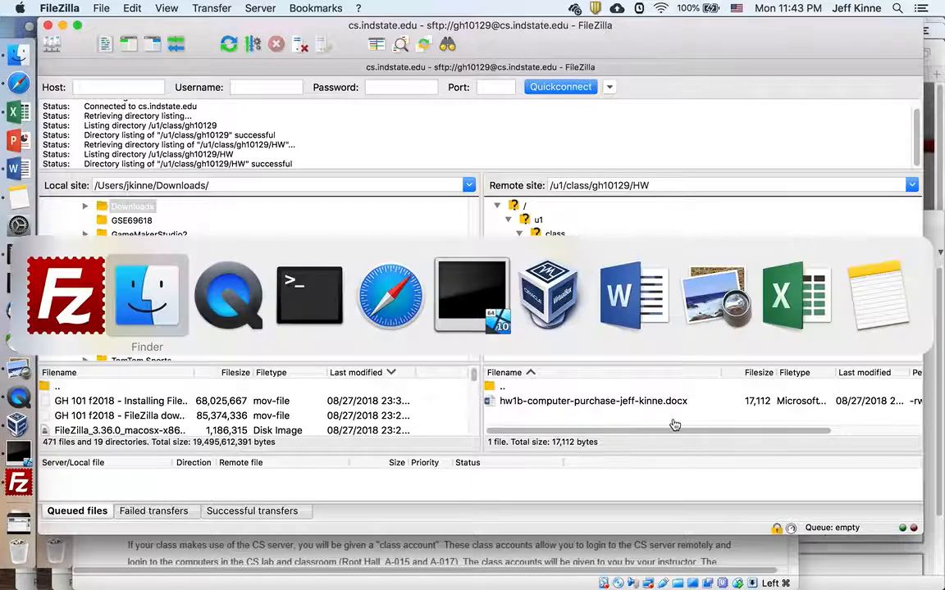